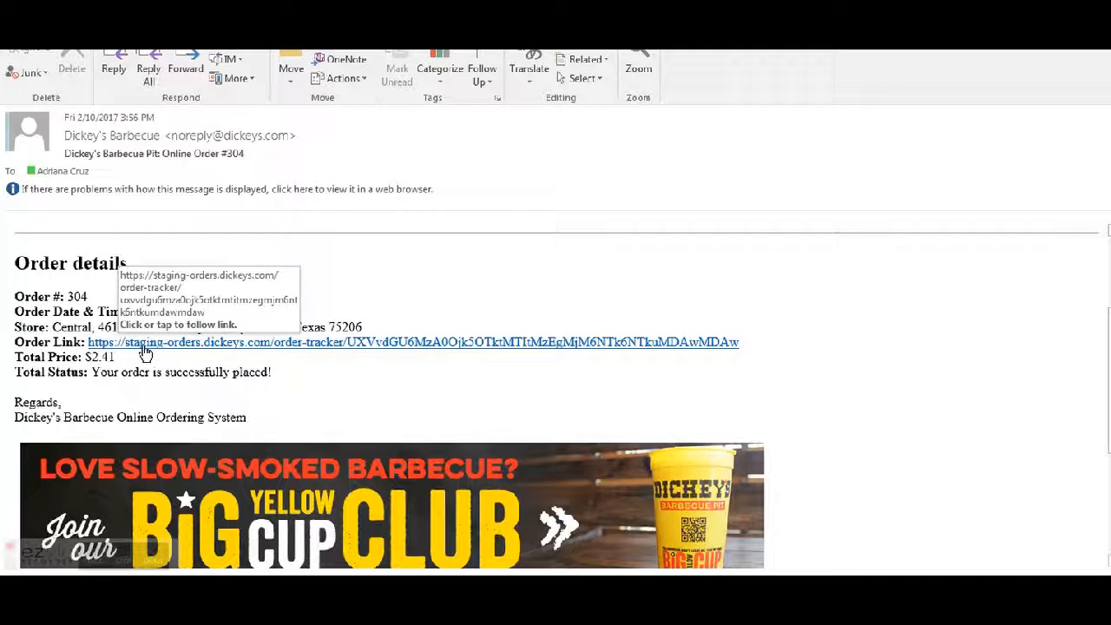
- Open the order tracker from the confirmation email's order link and log in to the OLO Dashboard with In-store login enabled
{"action": "left_click", "coordinate": [145, 343]}
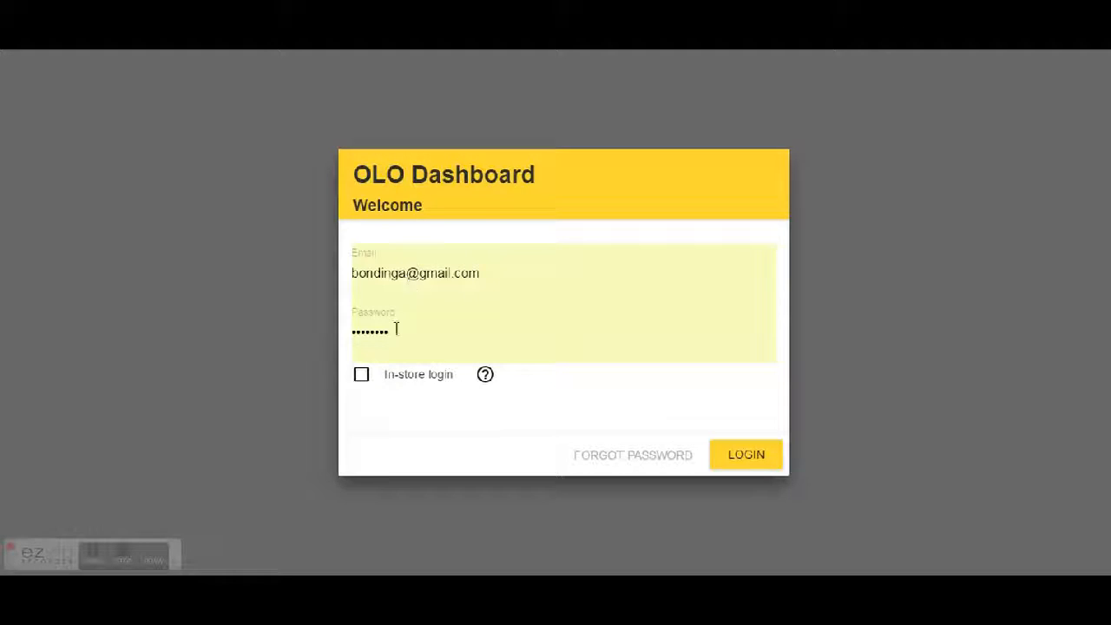
{"action": "left_click", "coordinate": [364, 388]}
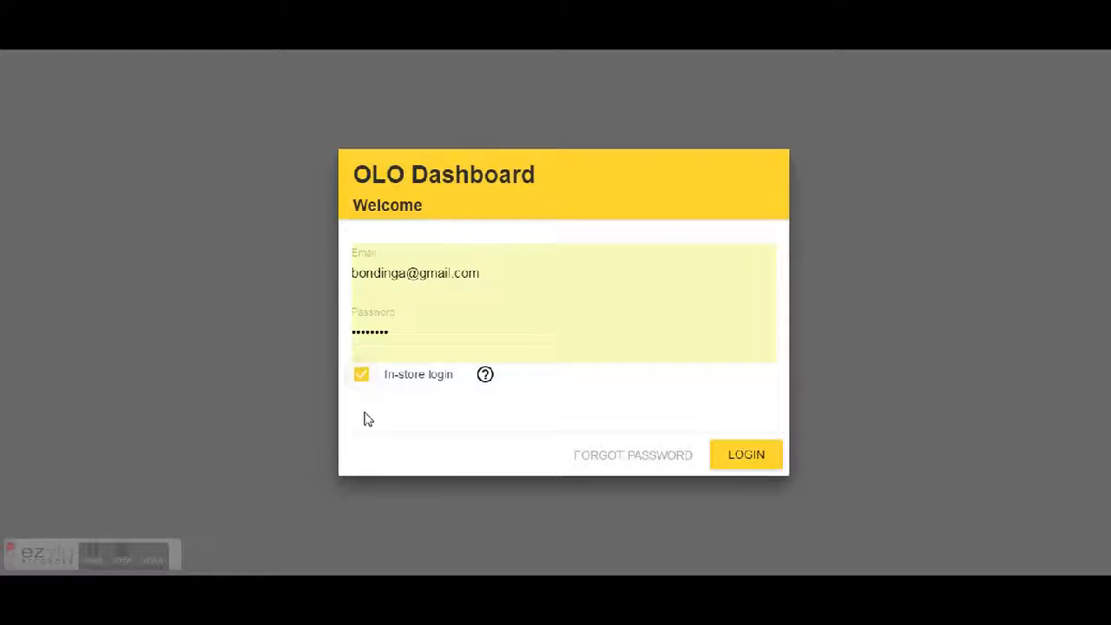
{"action": "left_click", "coordinate": [362, 378]}
{"action": "left_click", "coordinate": [365, 376]}
{"action": "left_click", "coordinate": [752, 463]}
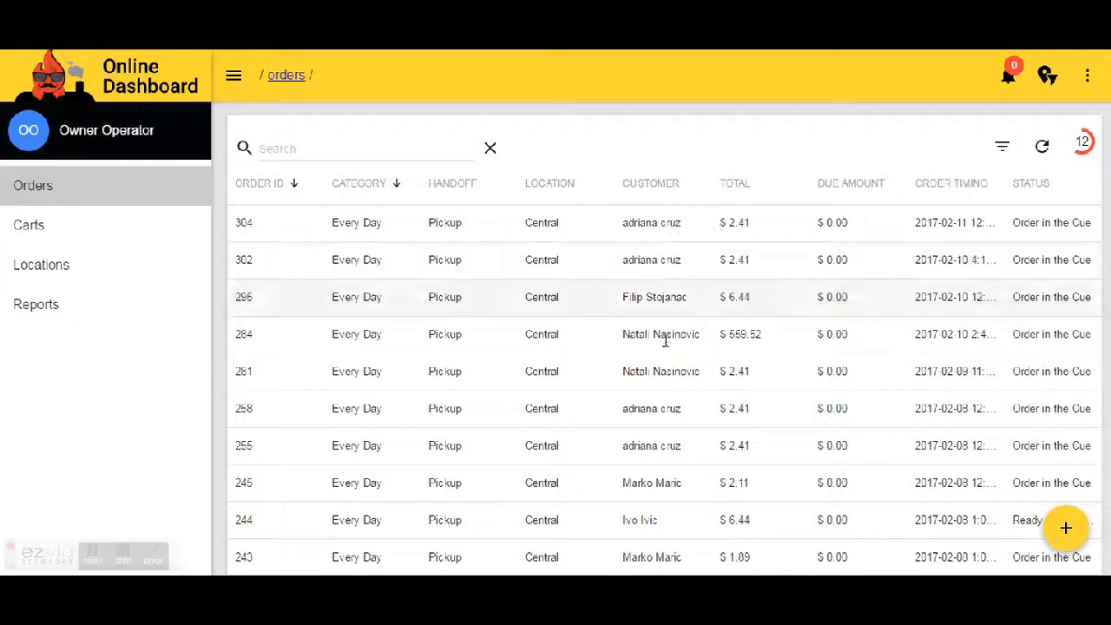
- Open the first order in the orders list, advance its status to Smokin' to Perfection, and check the change in the Order Tracker
{"action": "left_click", "coordinate": [508, 241]}
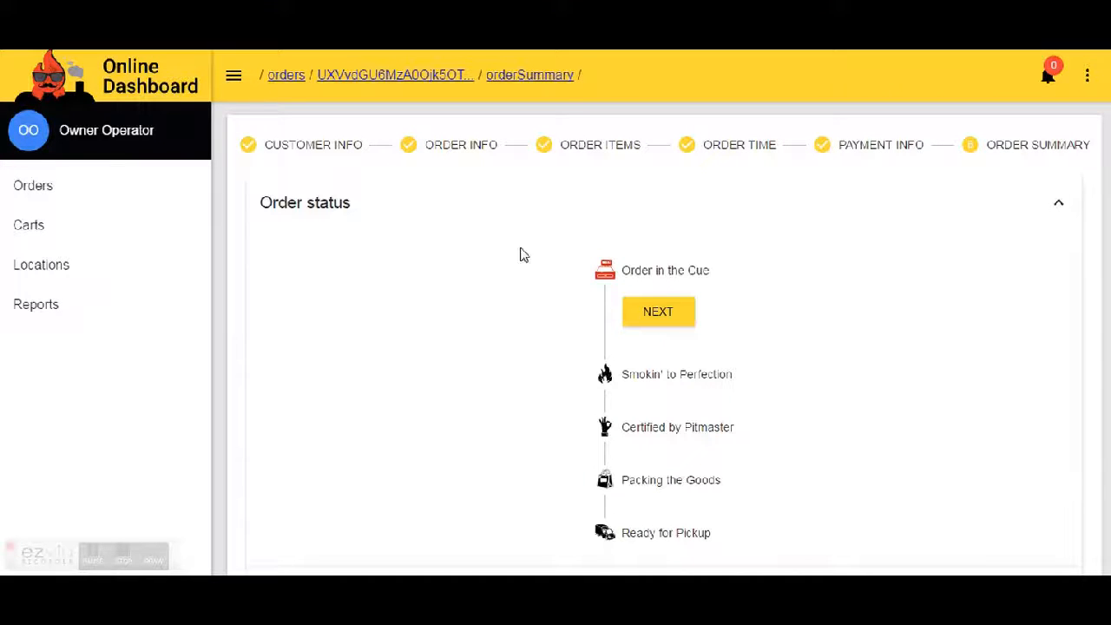
{"action": "left_click", "coordinate": [669, 325]}
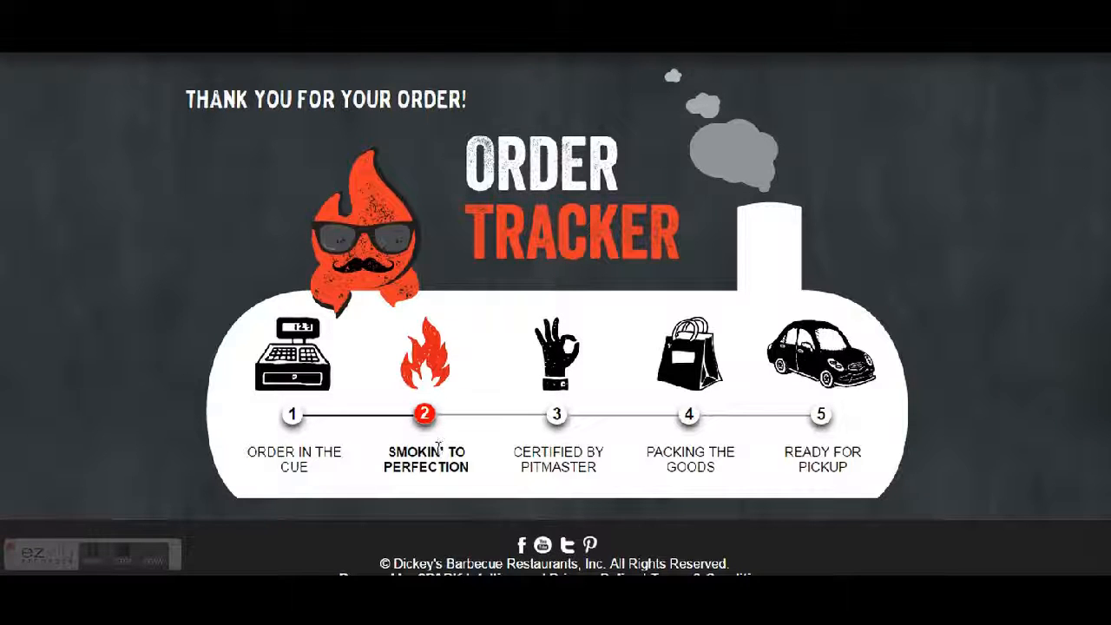
{"action": "key", "text": "alt+Tab"}
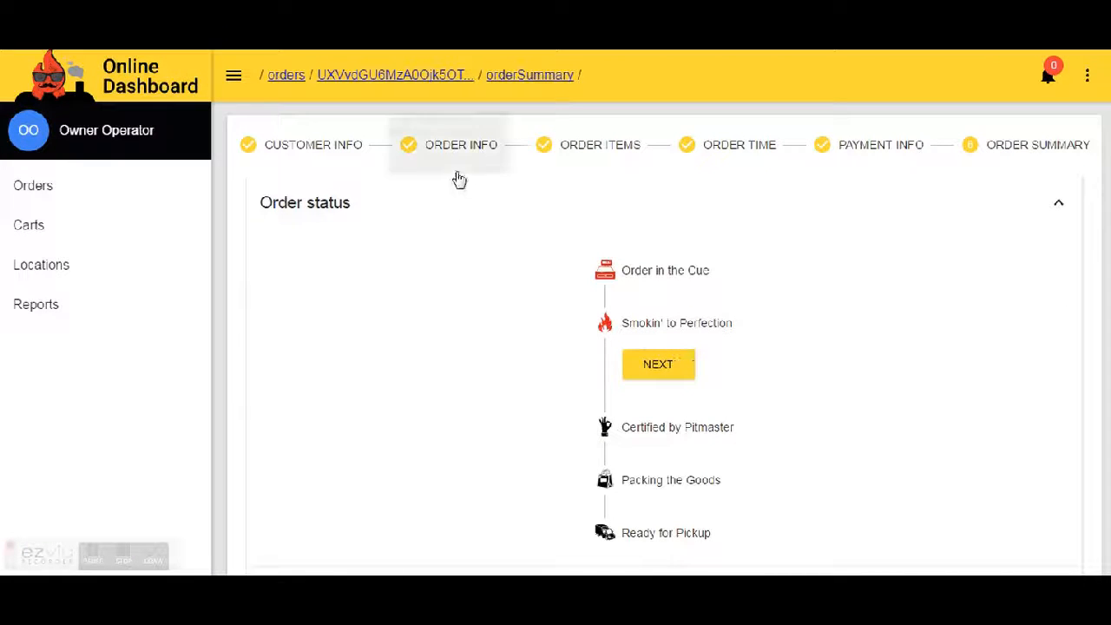
- Advance the order's status through Certified by Pitmaster and Packing the Goods to Ready for Pickup
{"action": "left_click", "coordinate": [656, 369]}
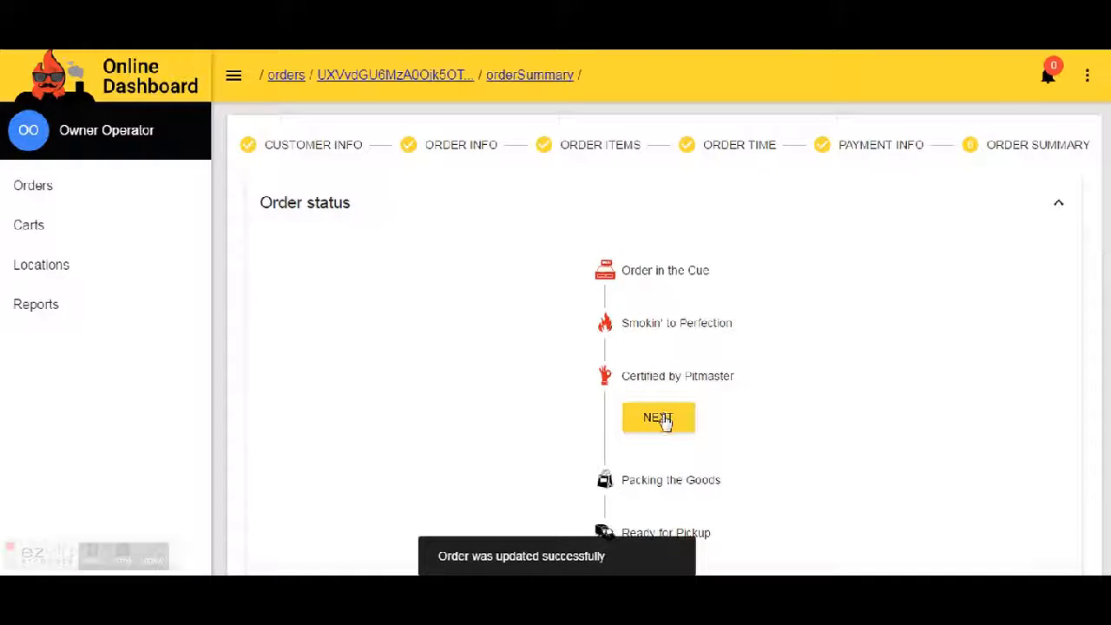
{"action": "left_click", "coordinate": [663, 420]}
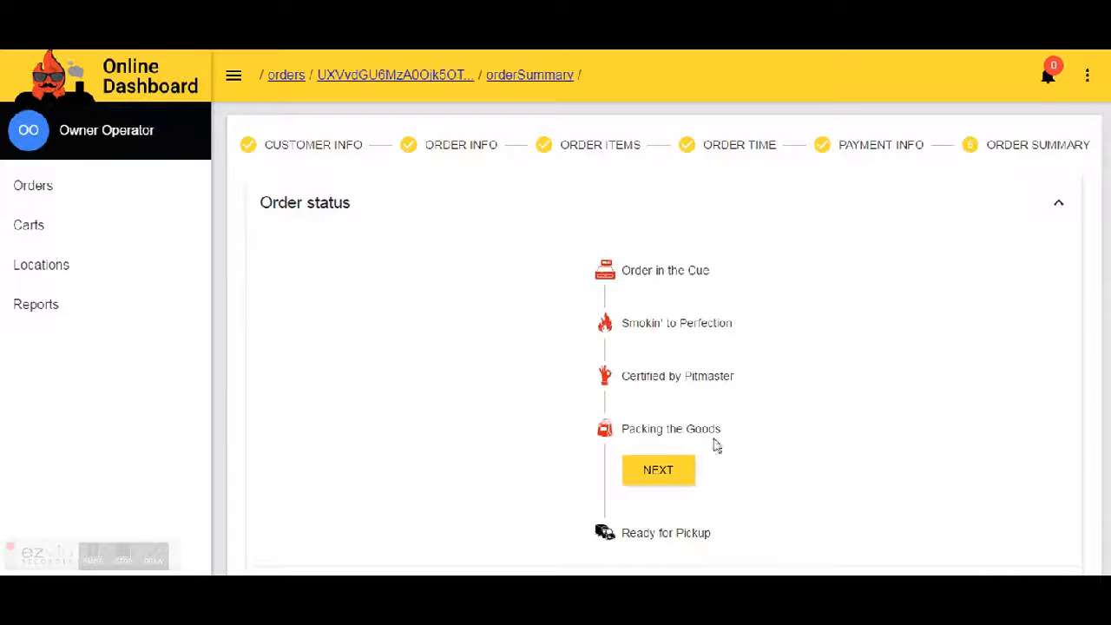
{"action": "left_click", "coordinate": [678, 470]}
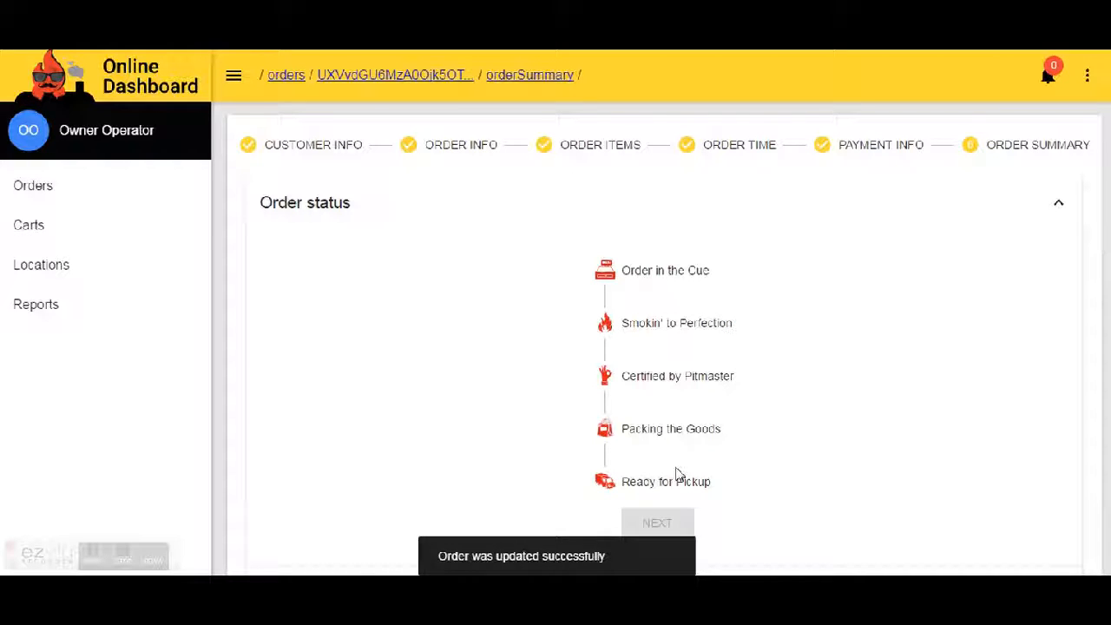
- Return to the orders list and filter it by Last name with the operator "is" and the customer's last name
{"action": "left_click", "coordinate": [120, 199]}
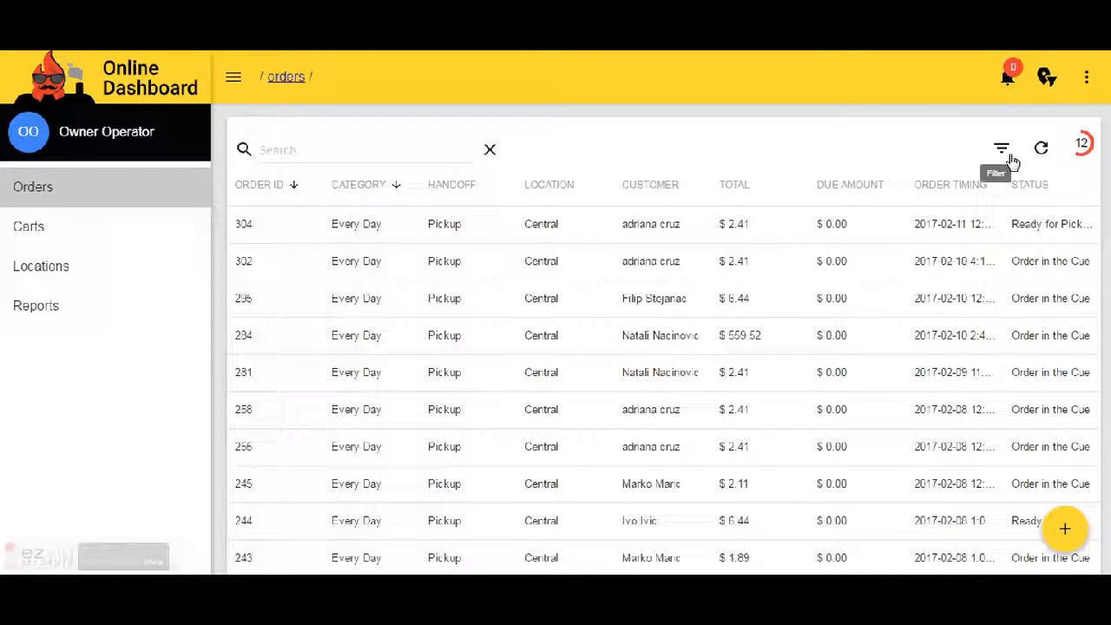
{"action": "left_click", "coordinate": [1009, 158]}
{"action": "left_click", "coordinate": [192, 339]}
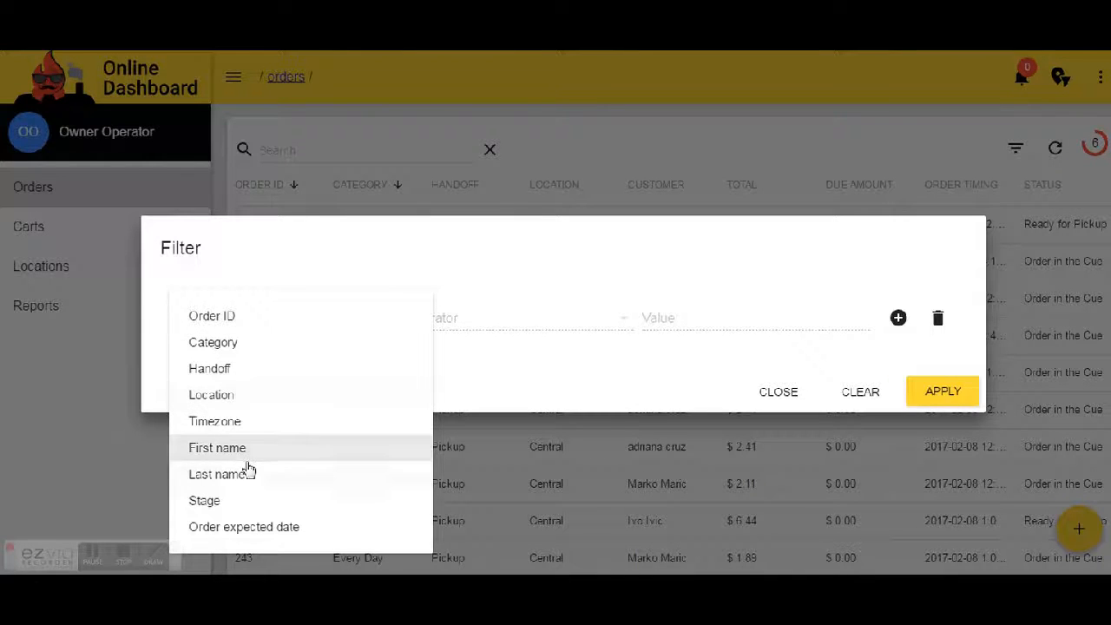
{"action": "left_click", "coordinate": [249, 485]}
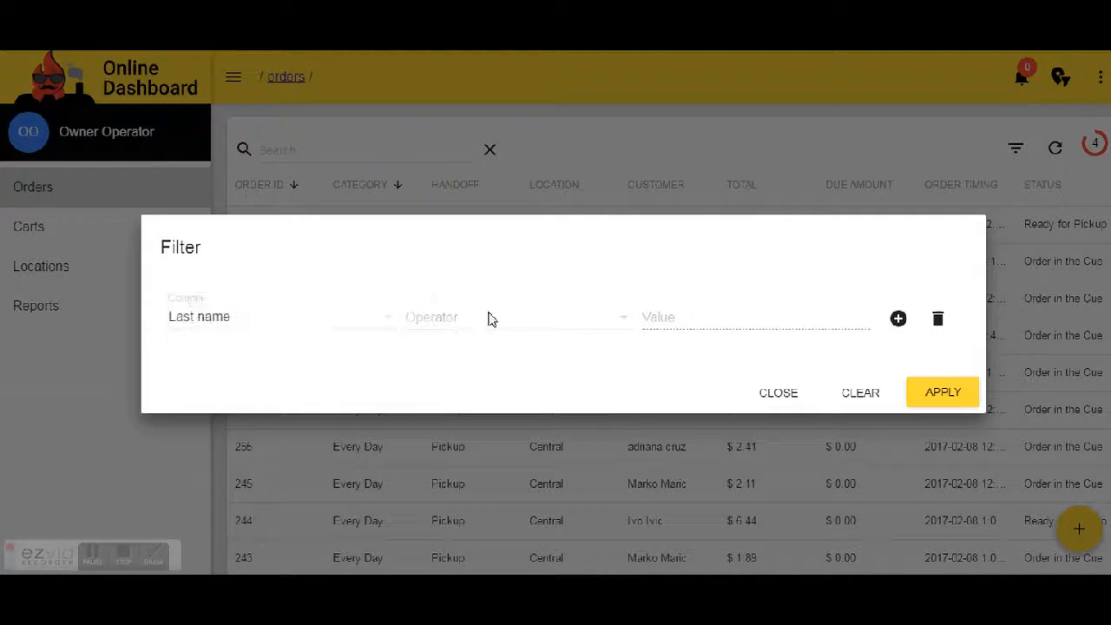
{"action": "left_click", "coordinate": [474, 327]}
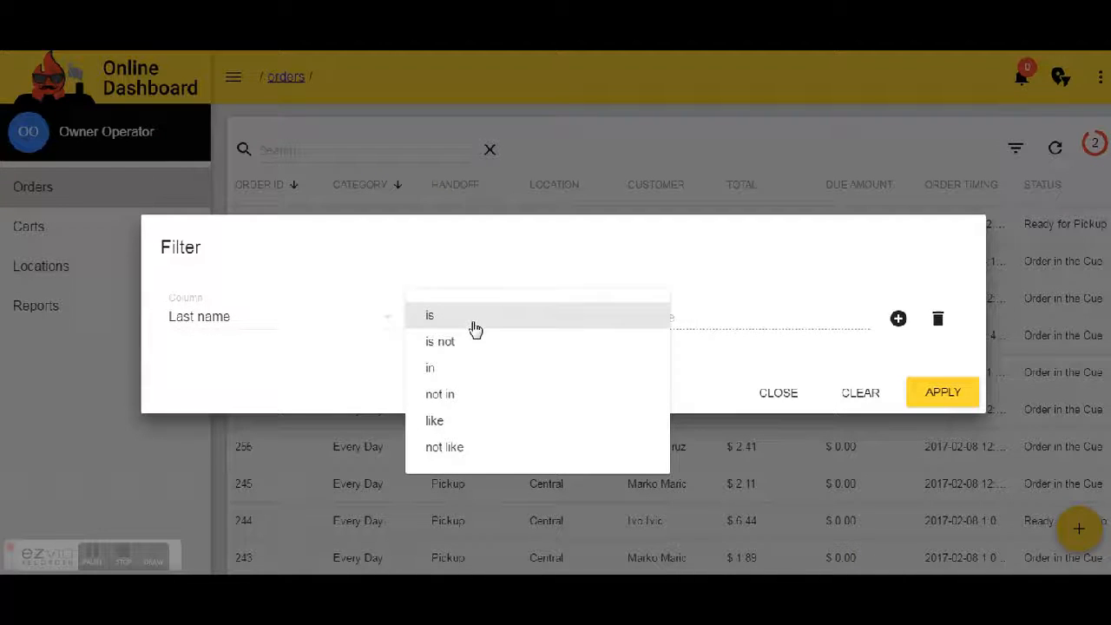
{"action": "left_click", "coordinate": [476, 327]}
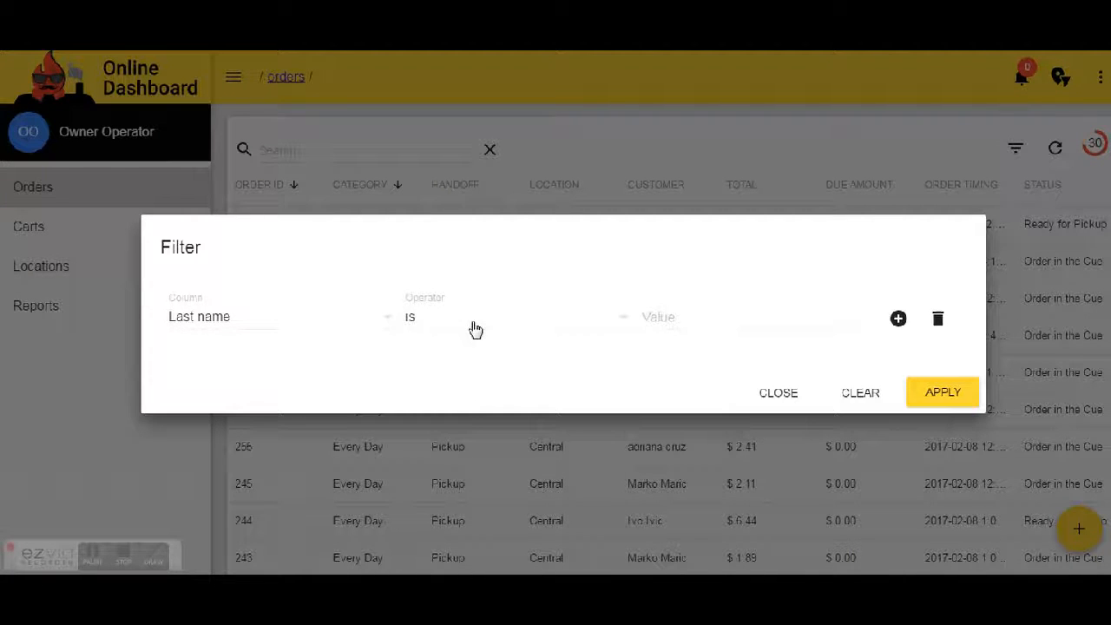
{"action": "left_click", "coordinate": [675, 323]}
{"action": "type", "text": "cruz"}
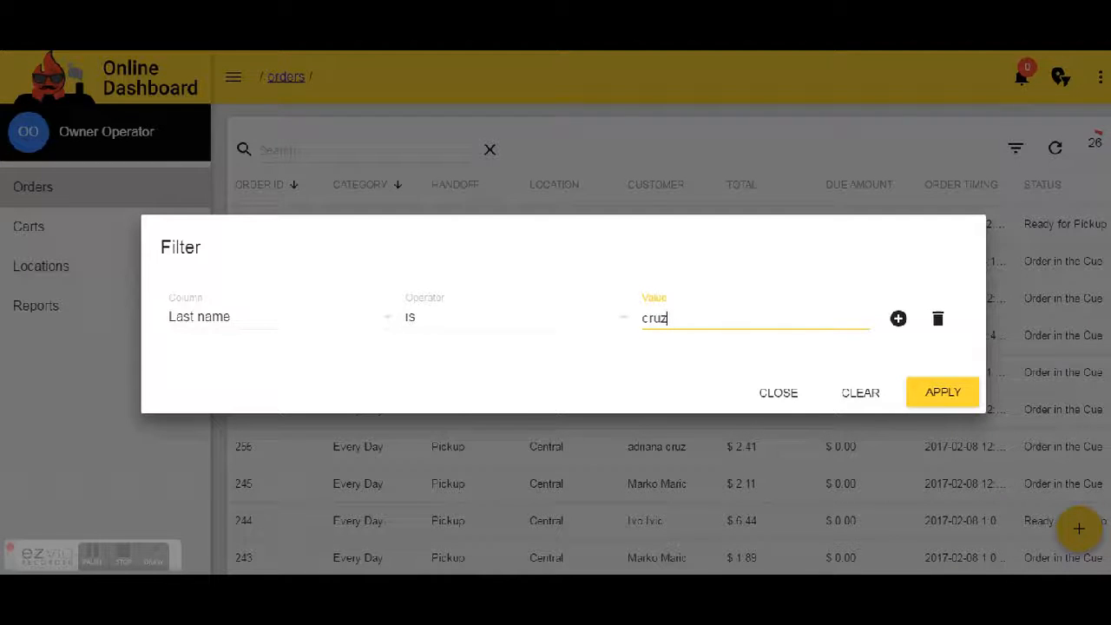
{"action": "left_click", "coordinate": [946, 403]}
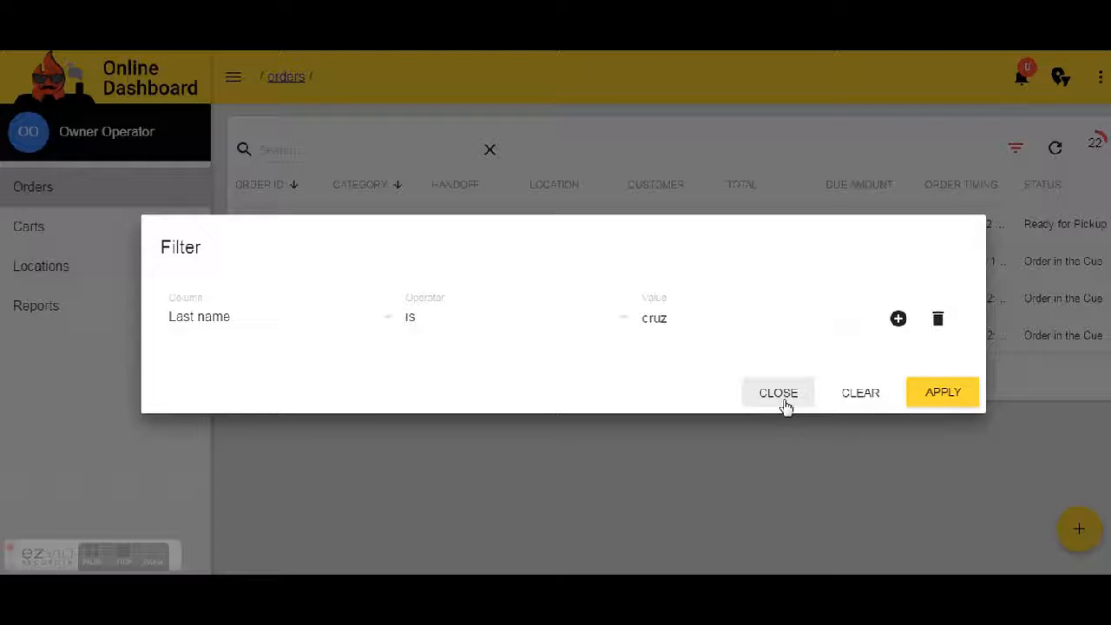
{"action": "left_click", "coordinate": [778, 395]}
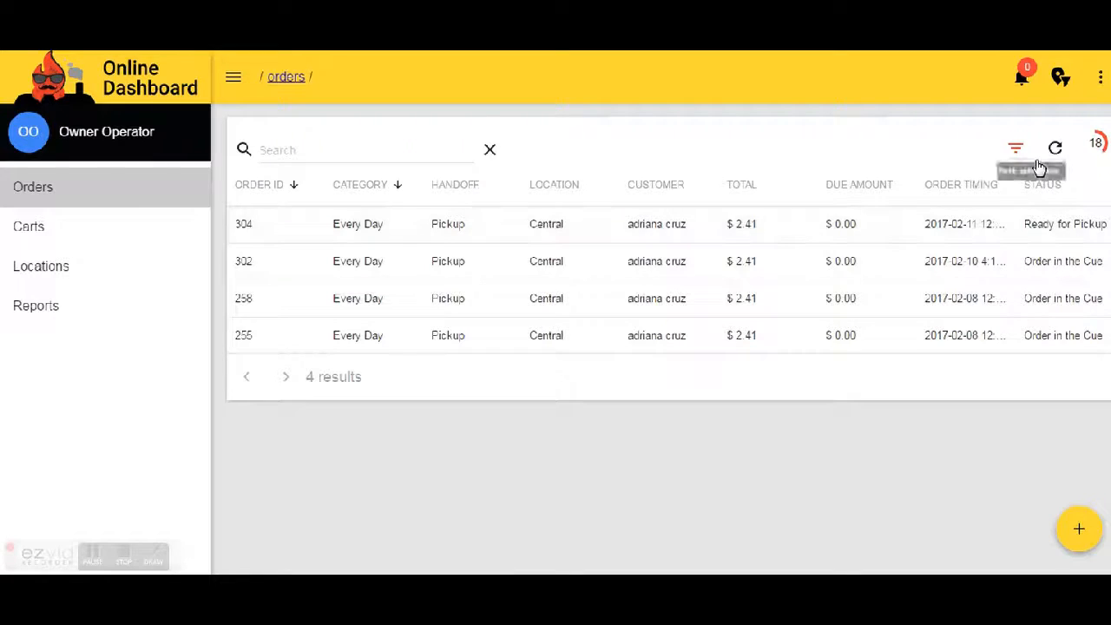
- Add a second condition row to the orders filter, look through its available columns, and close the filter without applying it
{"action": "left_click", "coordinate": [1015, 153]}
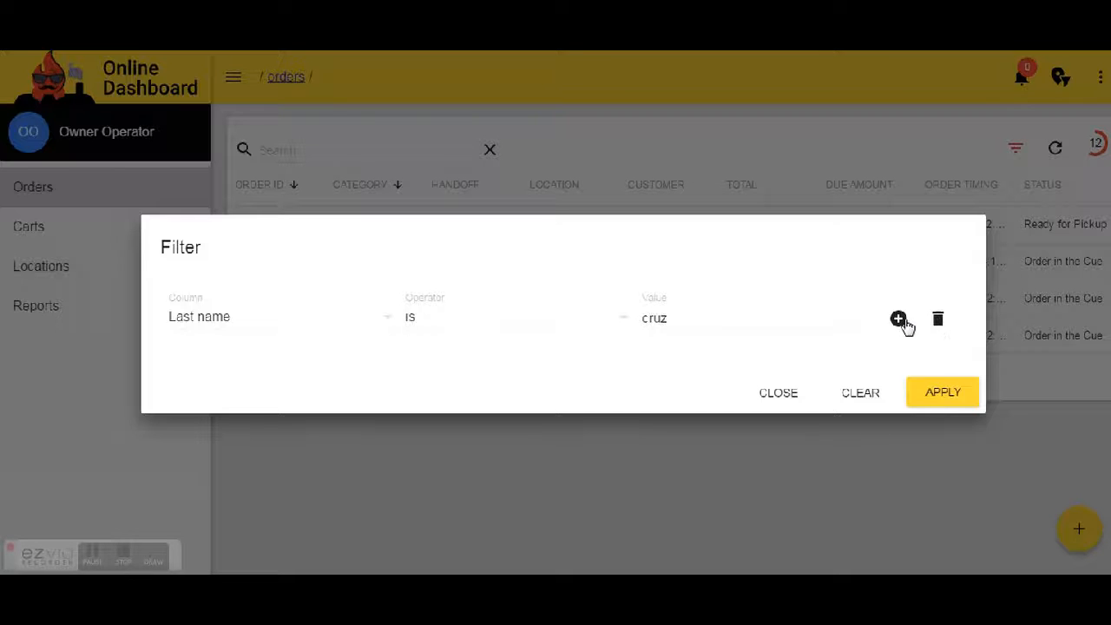
{"action": "left_click", "coordinate": [899, 322]}
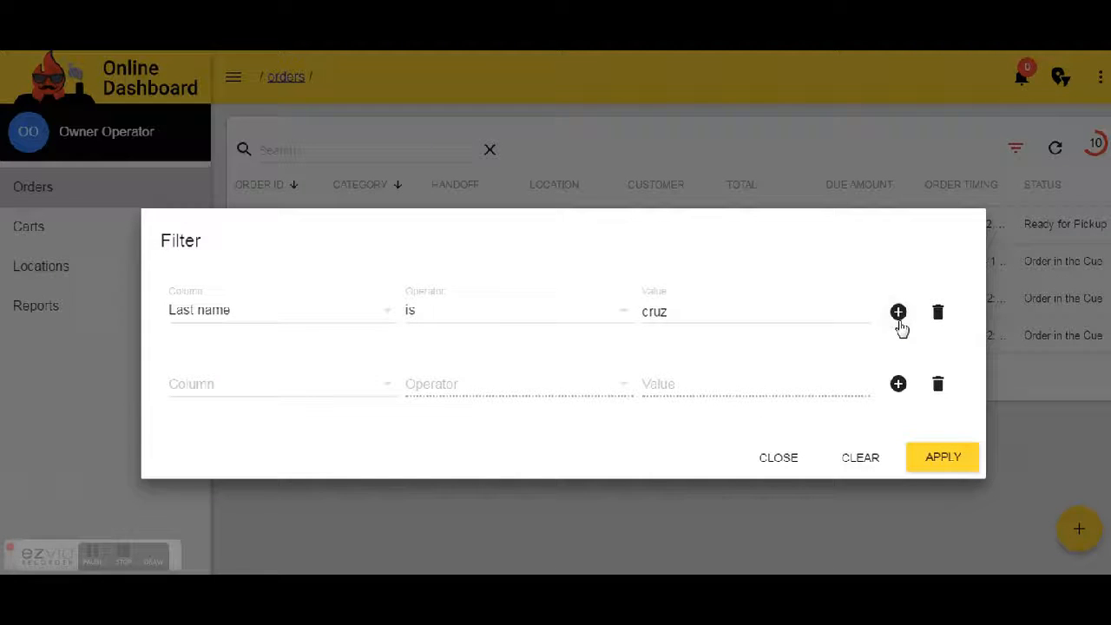
{"action": "left_click", "coordinate": [305, 398]}
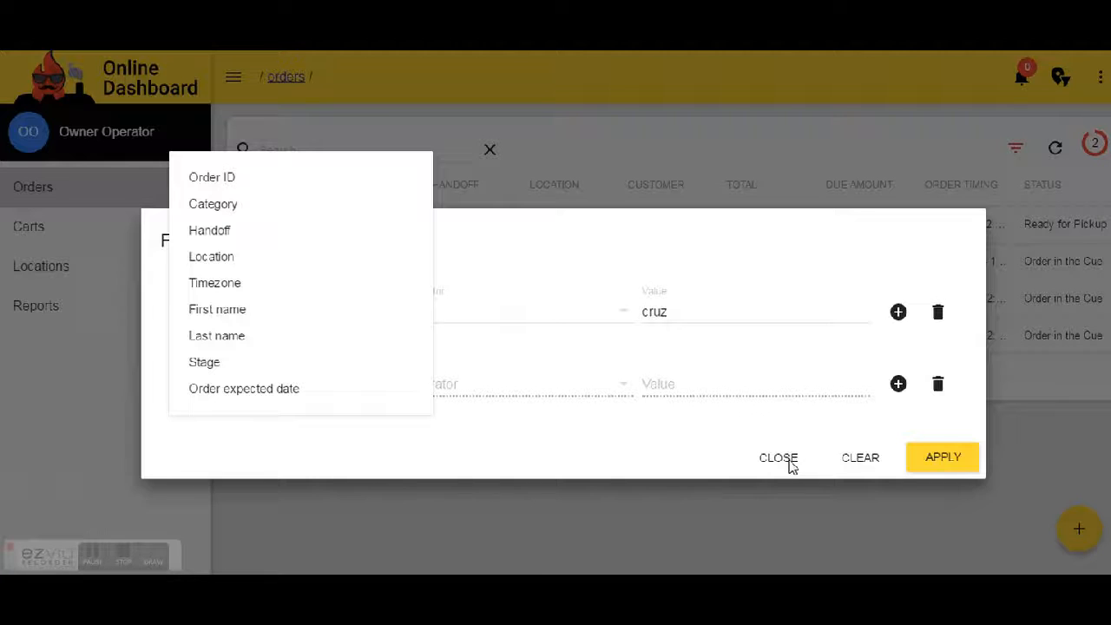
{"action": "left_click", "coordinate": [792, 466]}
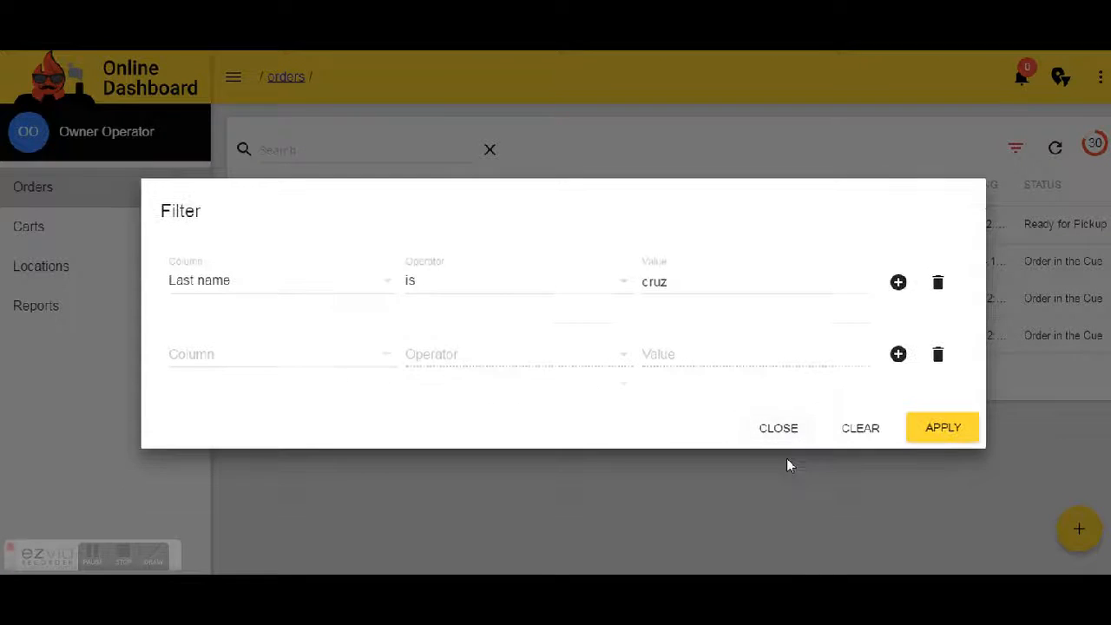
{"action": "left_click", "coordinate": [778, 438]}
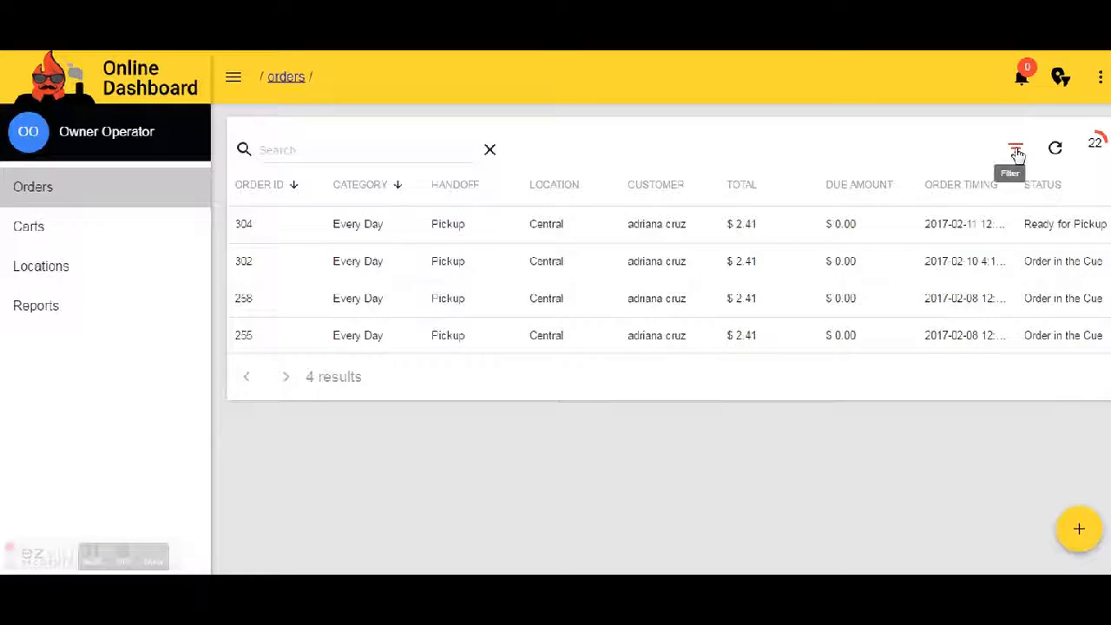
- Clear the last-name filter from the orders list and close the filter dialog
{"action": "left_click", "coordinate": [1017, 152]}
{"action": "left_click", "coordinate": [879, 403]}
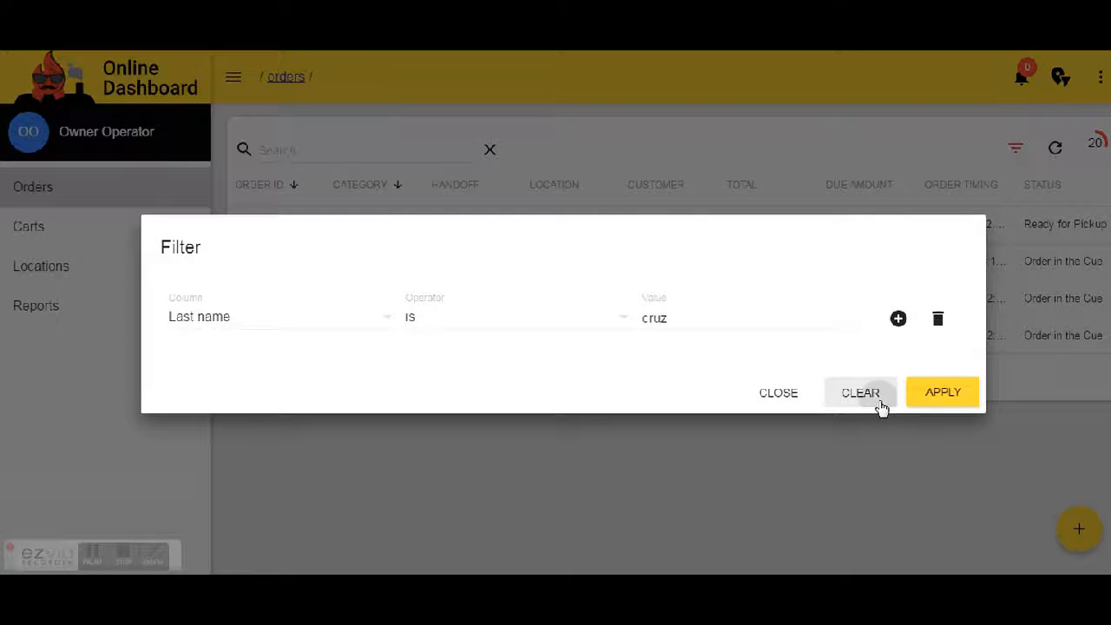
{"action": "left_click", "coordinate": [777, 396]}
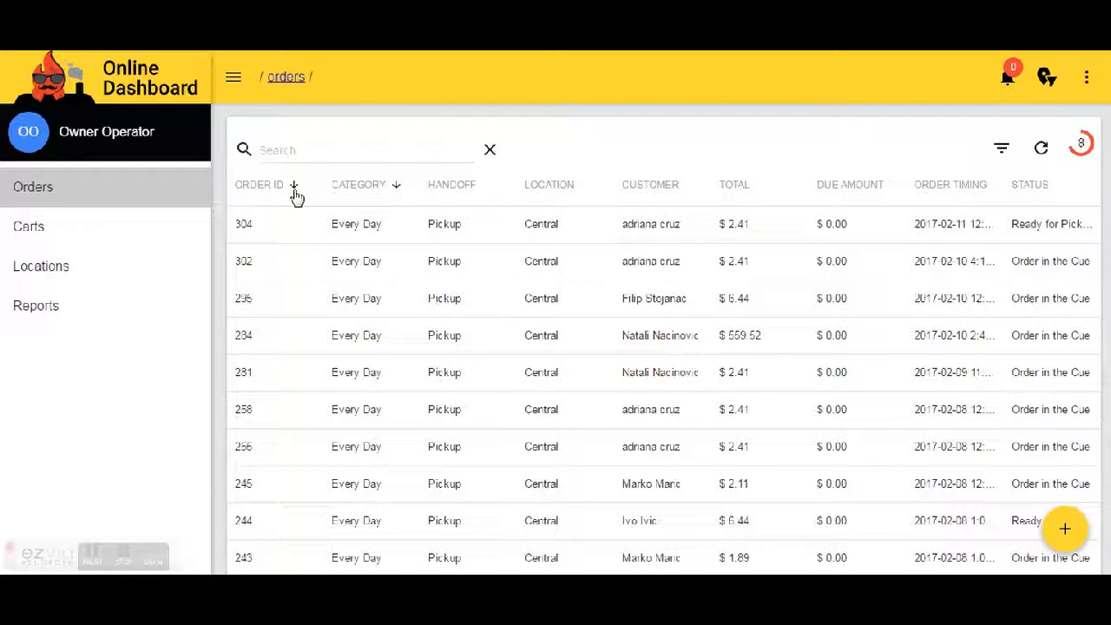
- Change the orders list sorting from Order ID to Handoff ascending, and finally to Order Timing descending
{"action": "left_click", "coordinate": [295, 191]}
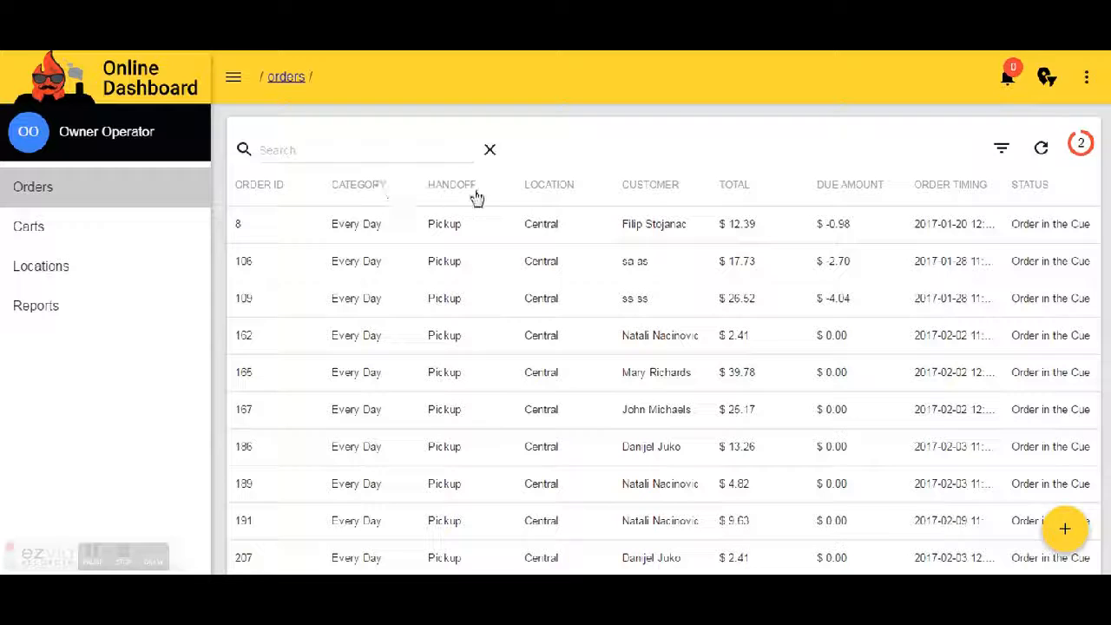
{"action": "left_click", "coordinate": [483, 185]}
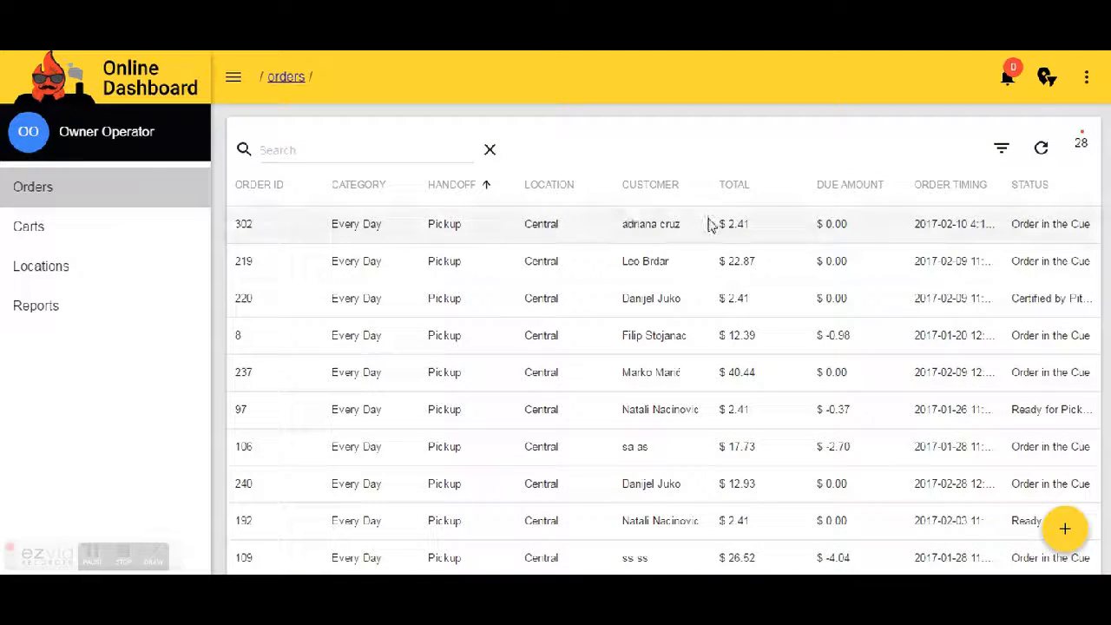
{"action": "left_click", "coordinate": [998, 187]}
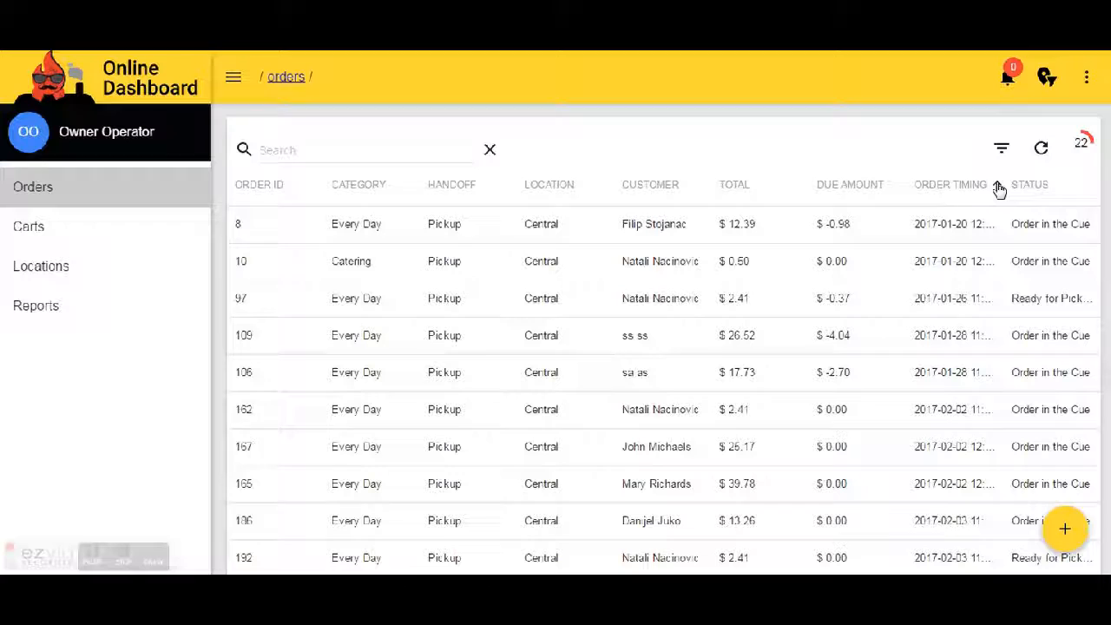
{"action": "left_click", "coordinate": [998, 186]}
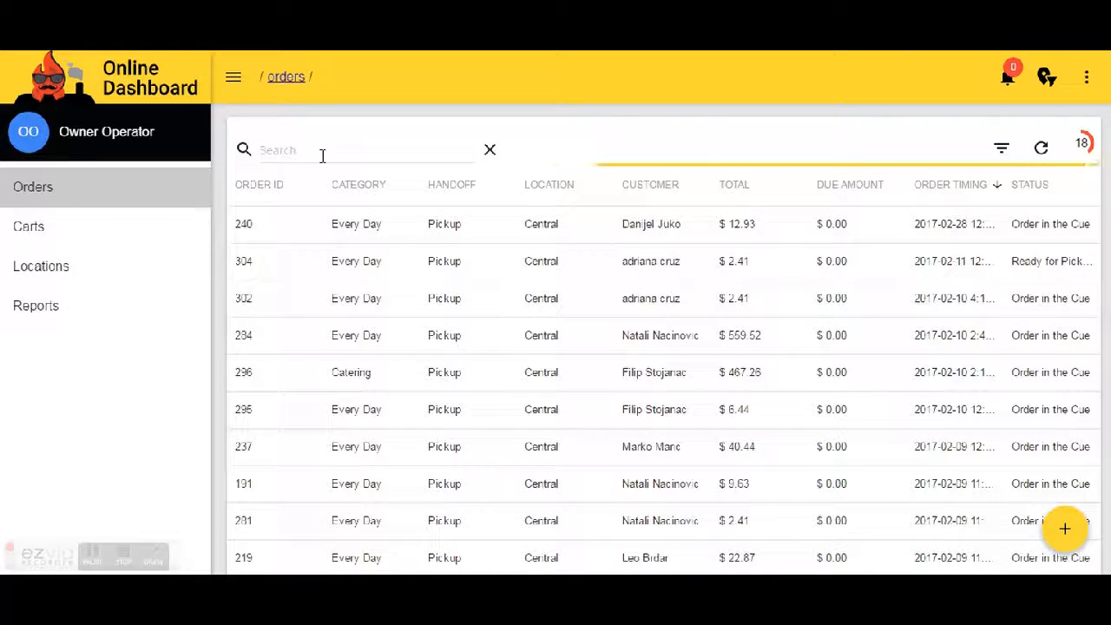
{"action": "left_click", "coordinate": [321, 154]}
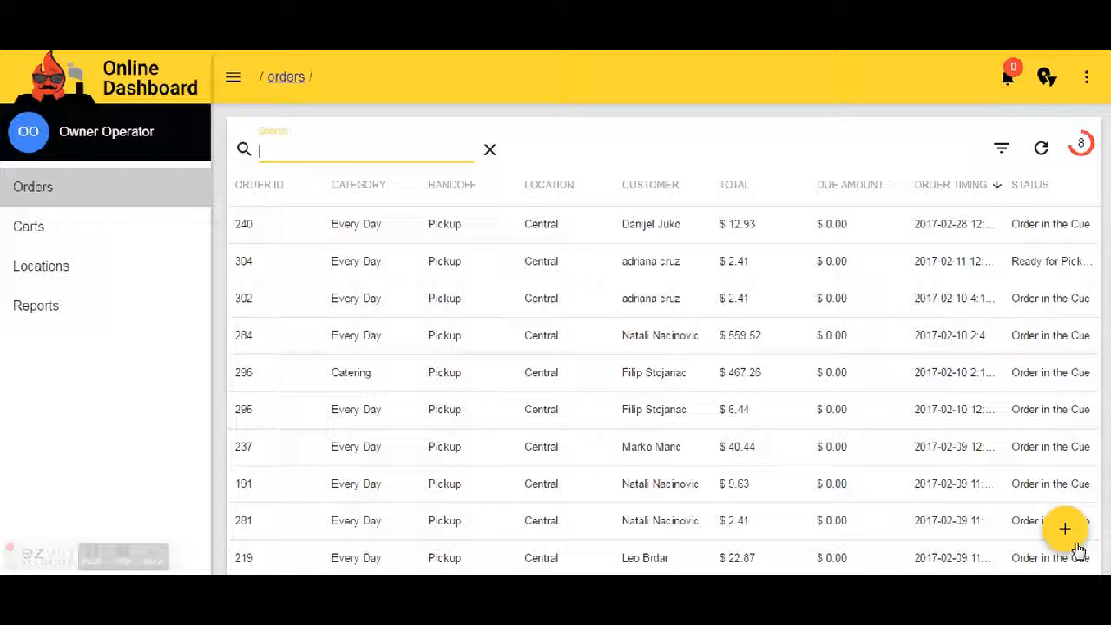
- Start a new order, review its blank customer information form, and go back to the orders list
{"action": "left_click", "coordinate": [1077, 547]}
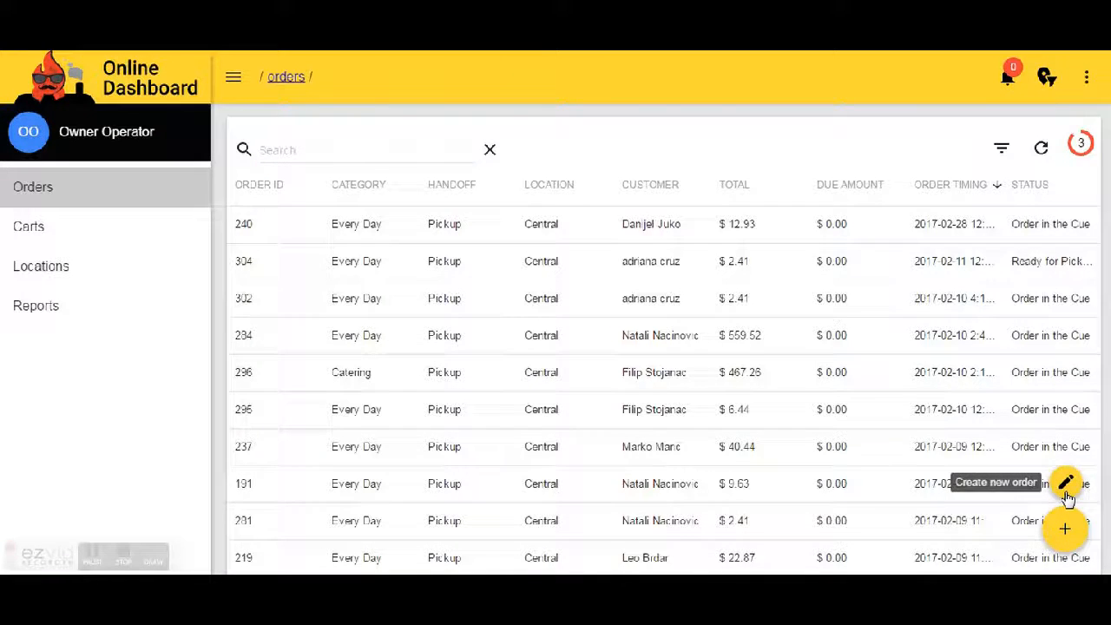
{"action": "left_click", "coordinate": [1066, 491]}
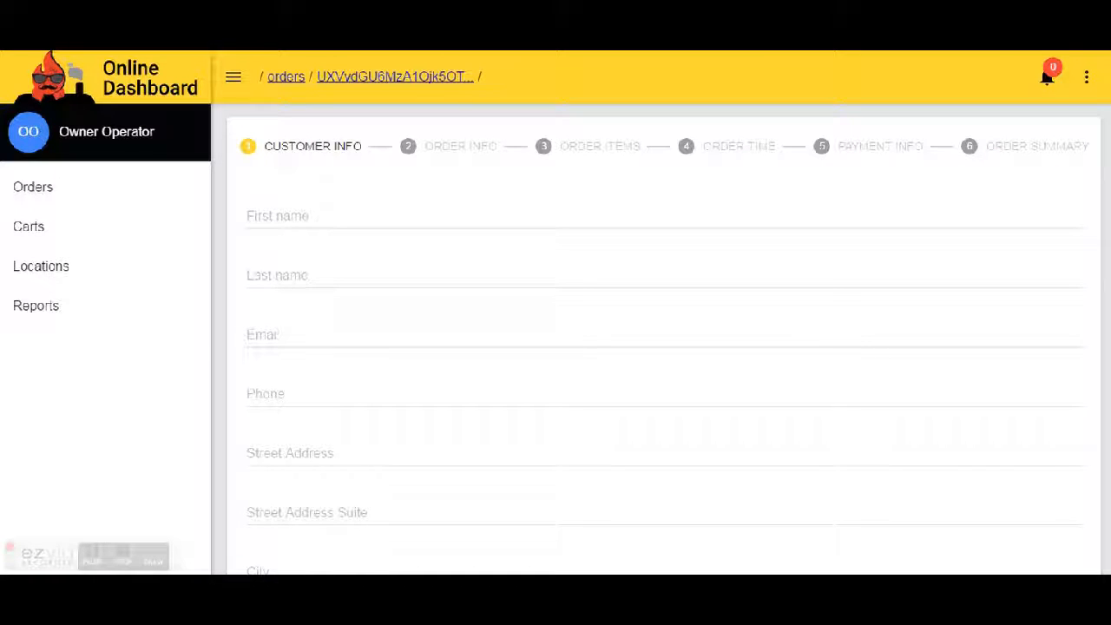
{"action": "scroll", "coordinate": [664, 347], "scroll_direction": "down", "scroll_amount": 3}
{"action": "scroll", "coordinate": [664, 347], "scroll_direction": "up", "scroll_amount": 3}
{"action": "left_click", "coordinate": [50, 203]}
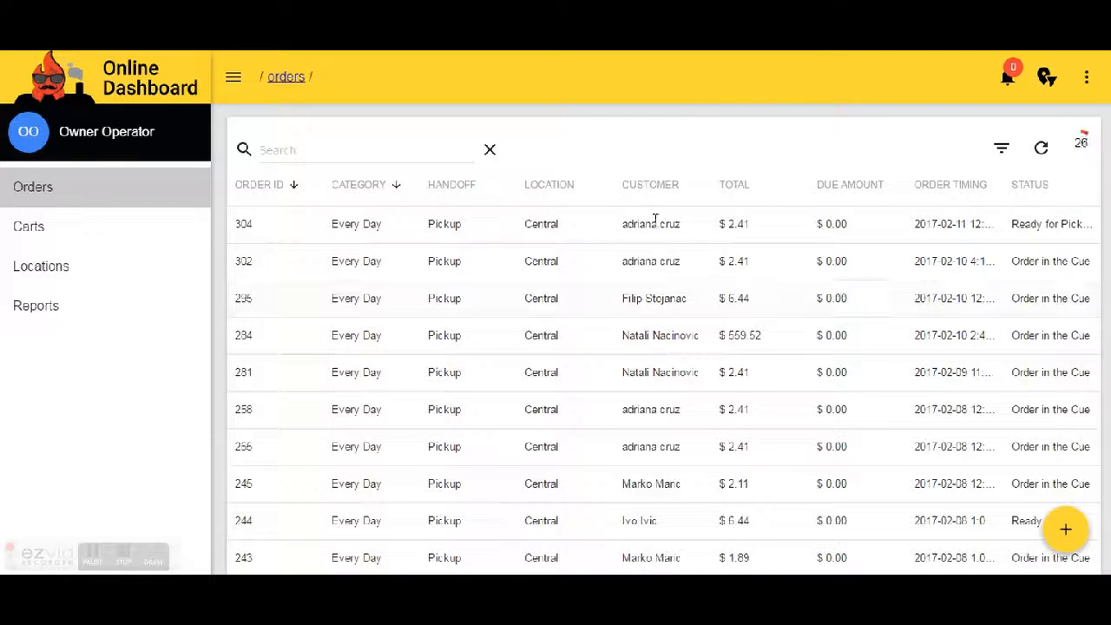
- Open the summary of the first order in the list and review its order status and customer information sections
{"action": "left_click", "coordinate": [591, 235]}
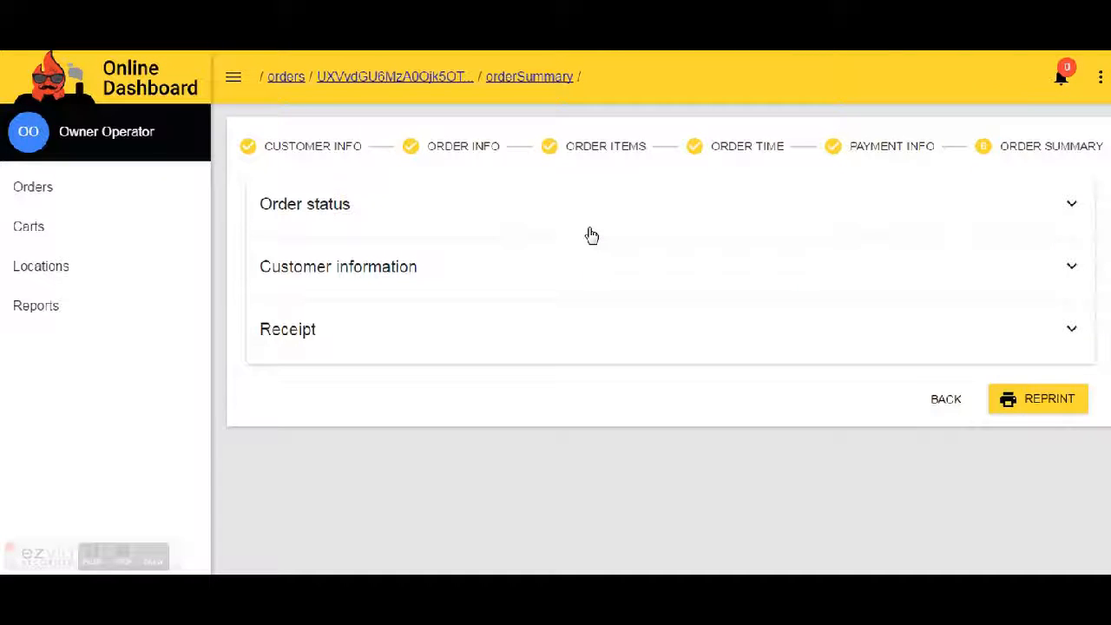
{"action": "left_click", "coordinate": [333, 218]}
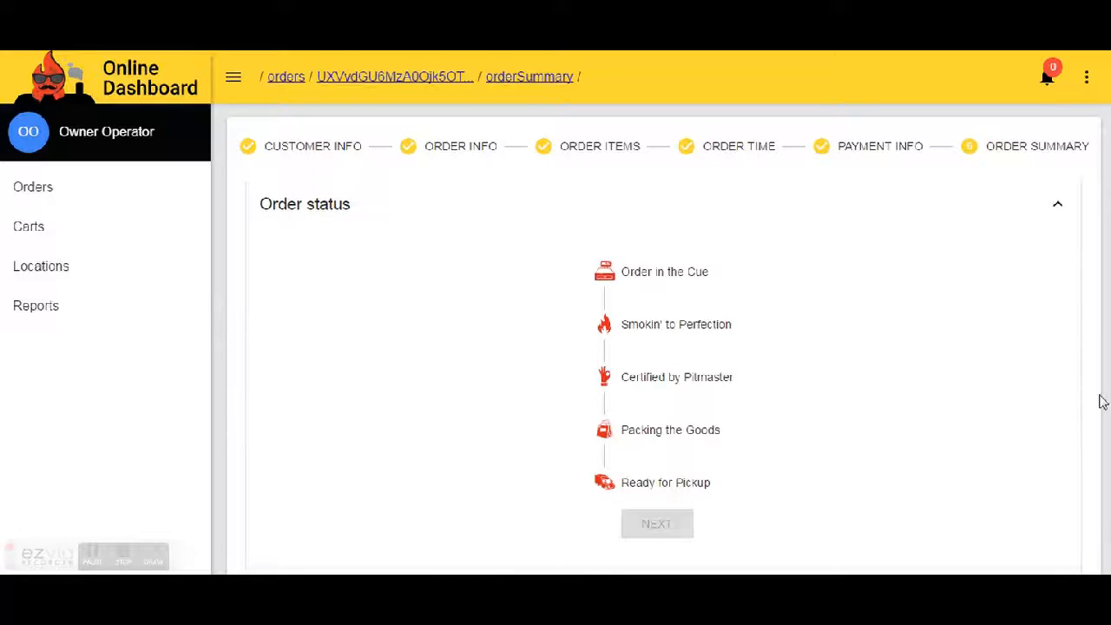
{"action": "scroll", "coordinate": [417, 450], "scroll_direction": "down", "scroll_amount": 3}
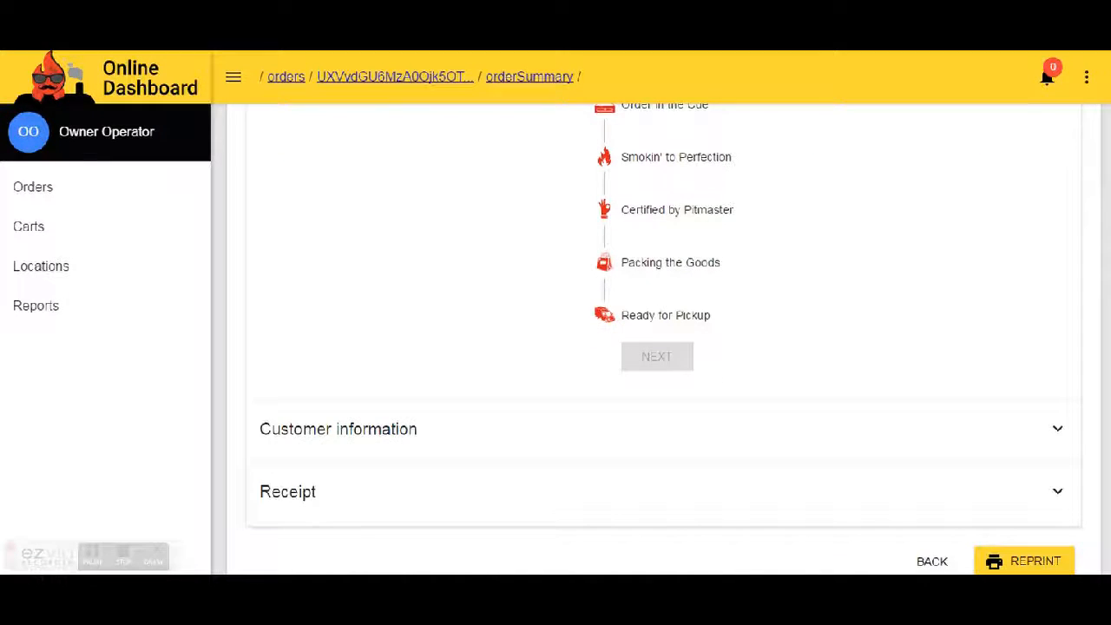
{"action": "left_click", "coordinate": [417, 446]}
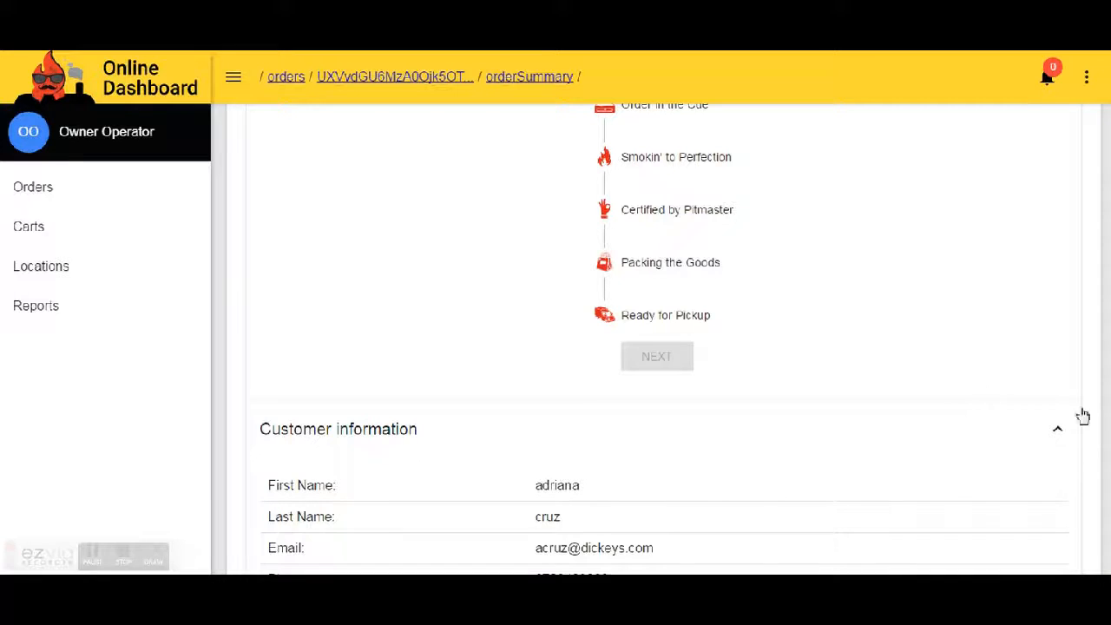
{"action": "scroll", "coordinate": [654, 433], "scroll_direction": "down", "scroll_amount": 2}
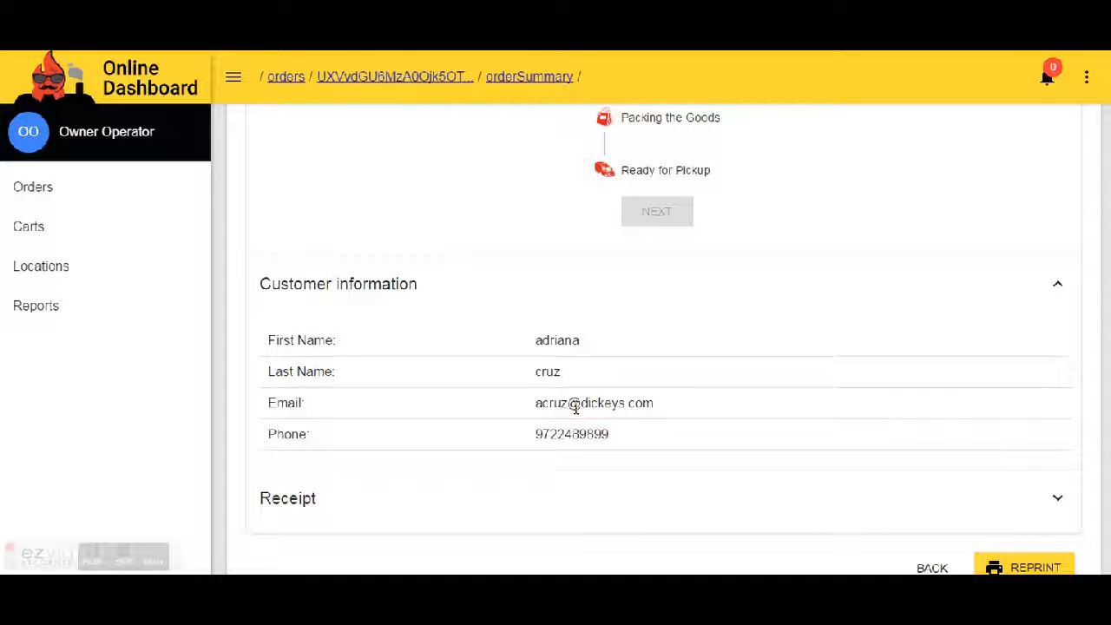
- Expand the order's receipt and review it from the location and handoff details down to the total price
{"action": "left_click", "coordinate": [429, 513]}
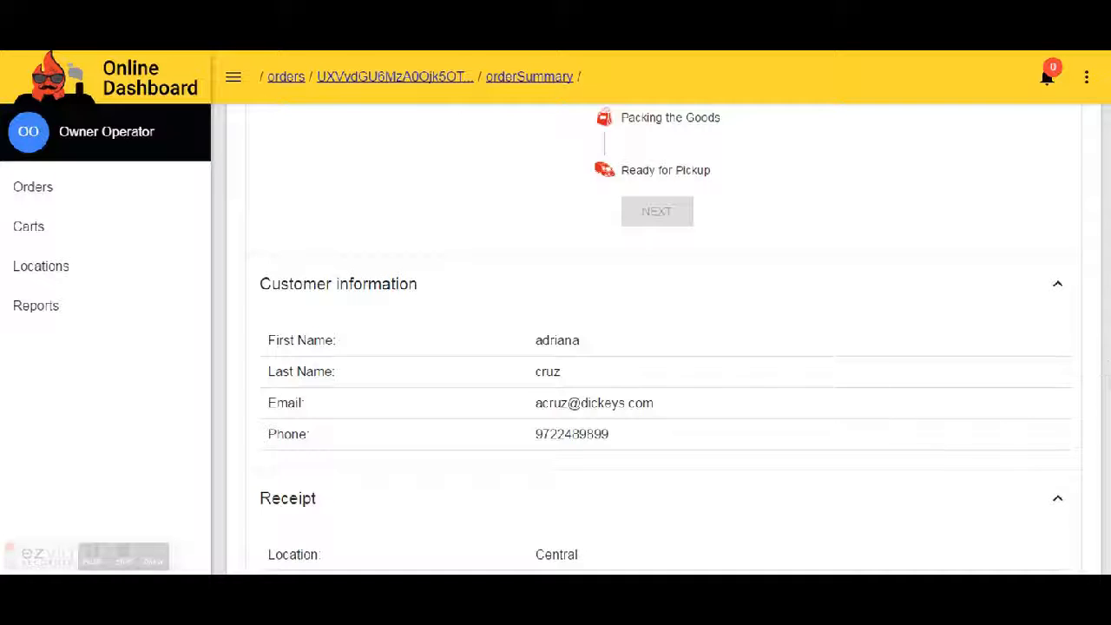
{"action": "scroll", "coordinate": [660, 347], "scroll_direction": "down", "scroll_amount": 3}
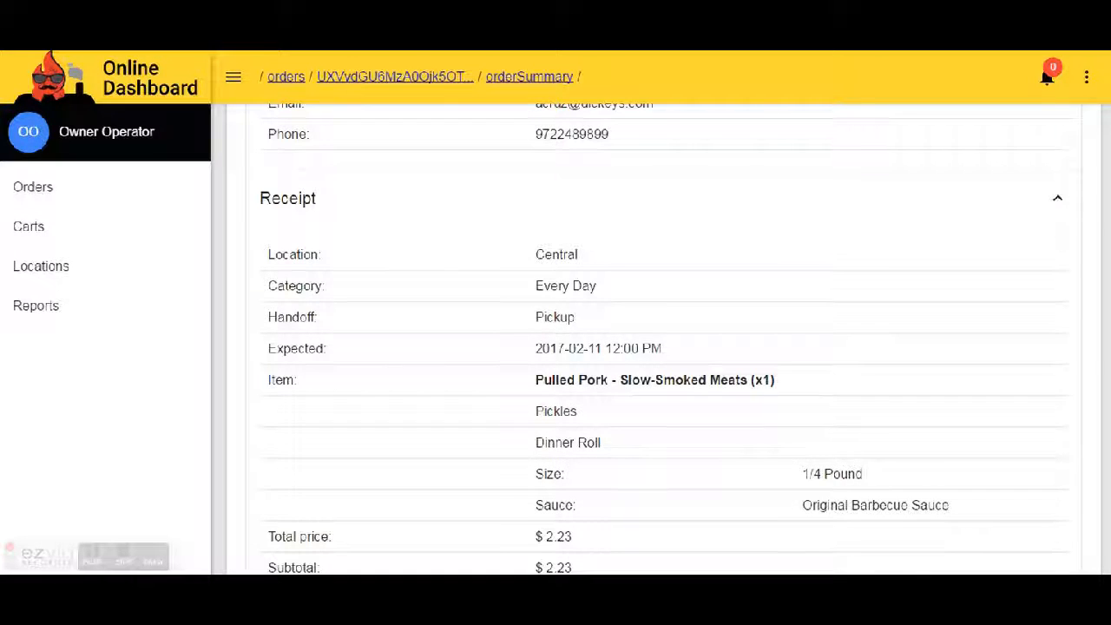
{"action": "scroll", "coordinate": [764, 322], "scroll_direction": "down", "scroll_amount": 1}
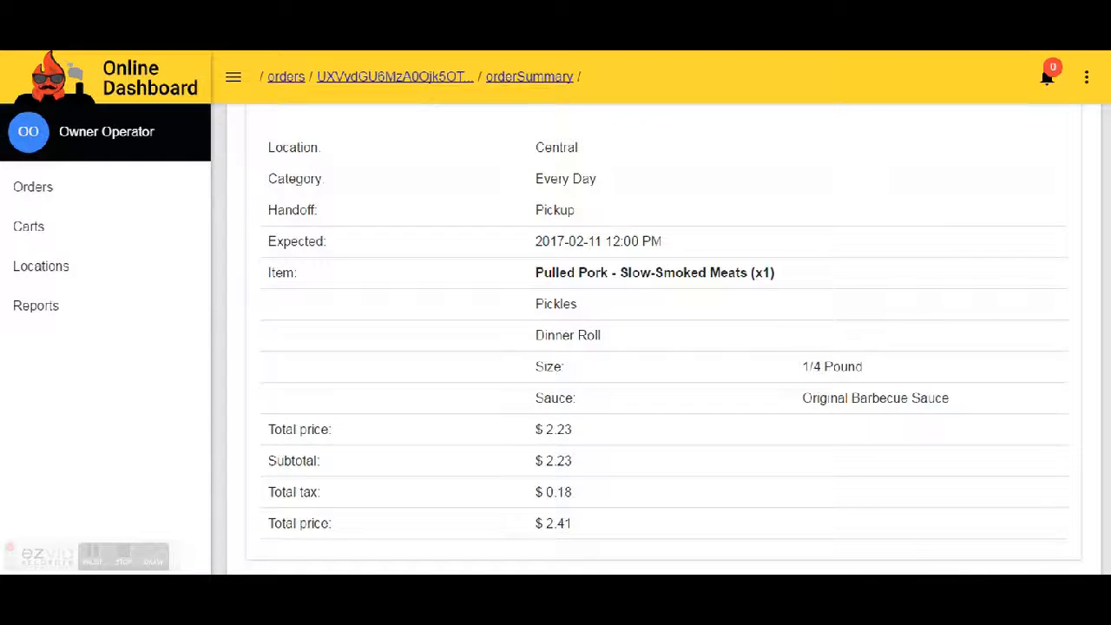
{"action": "scroll", "coordinate": [1108, 441], "scroll_direction": "down", "scroll_amount": 1}
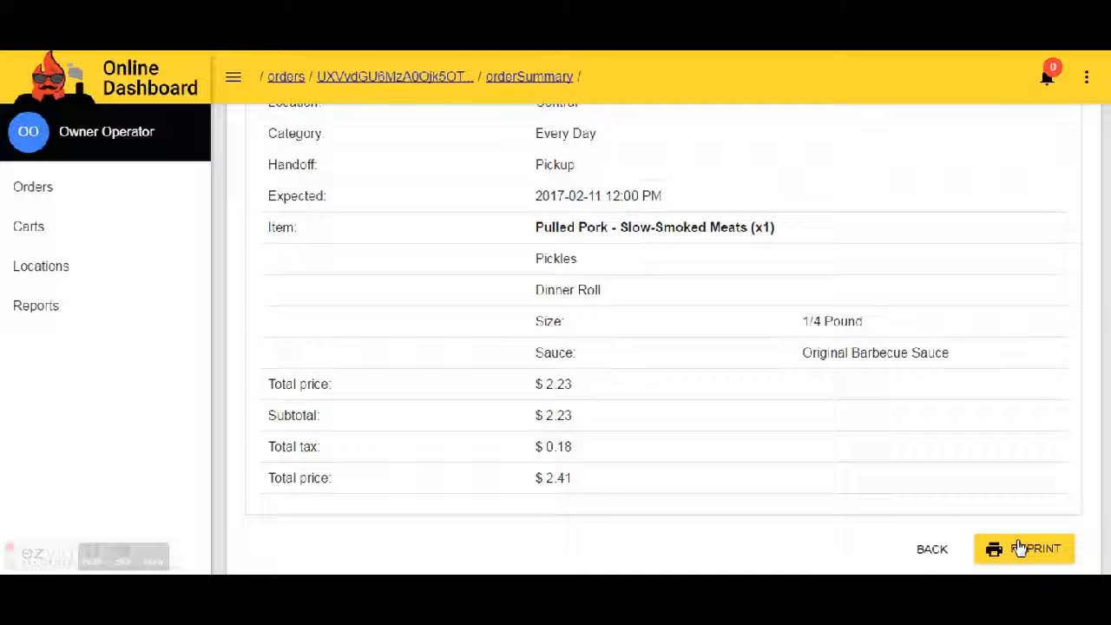
- From the order's payment info, start a refund with the reason Duplicate, cancel it without submitting, and return to the orders list
{"action": "left_click", "coordinate": [946, 560]}
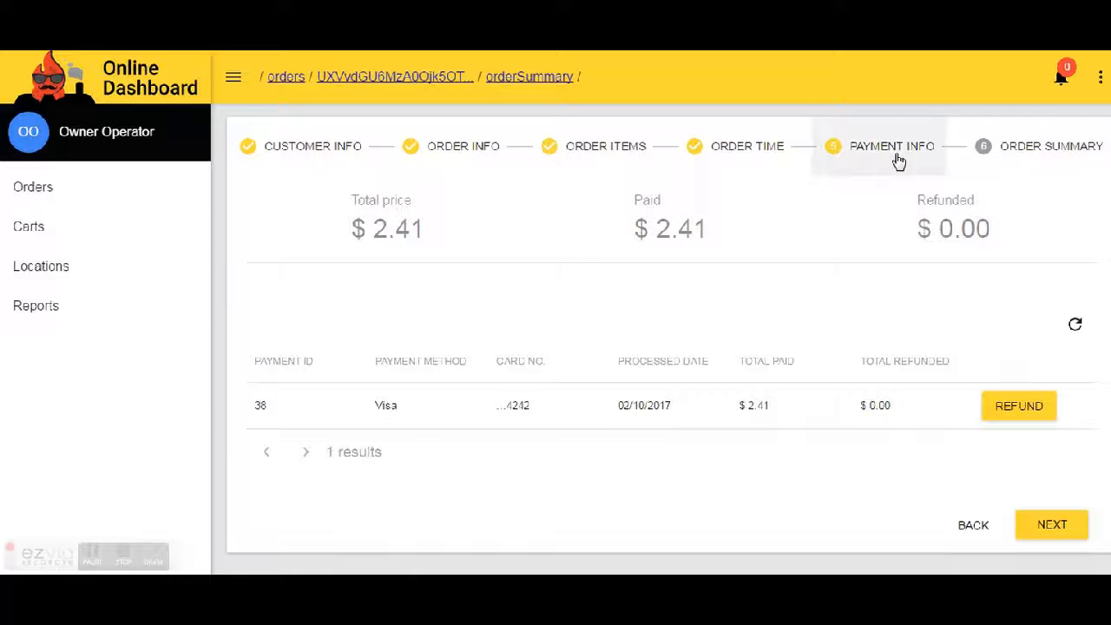
{"action": "left_click", "coordinate": [1017, 408]}
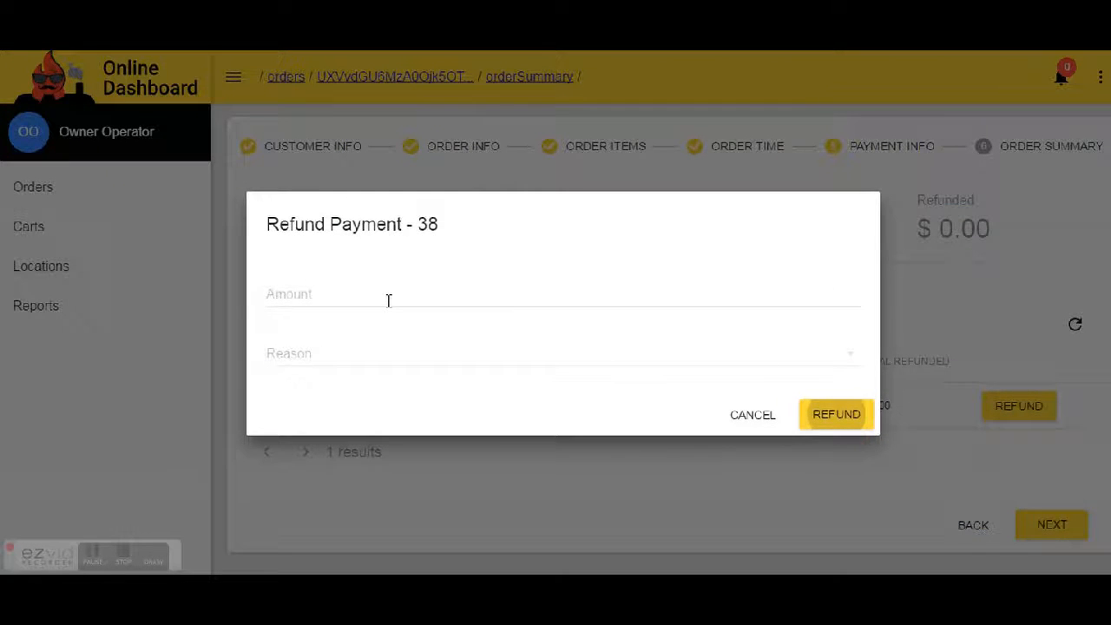
{"action": "left_click", "coordinate": [388, 299]}
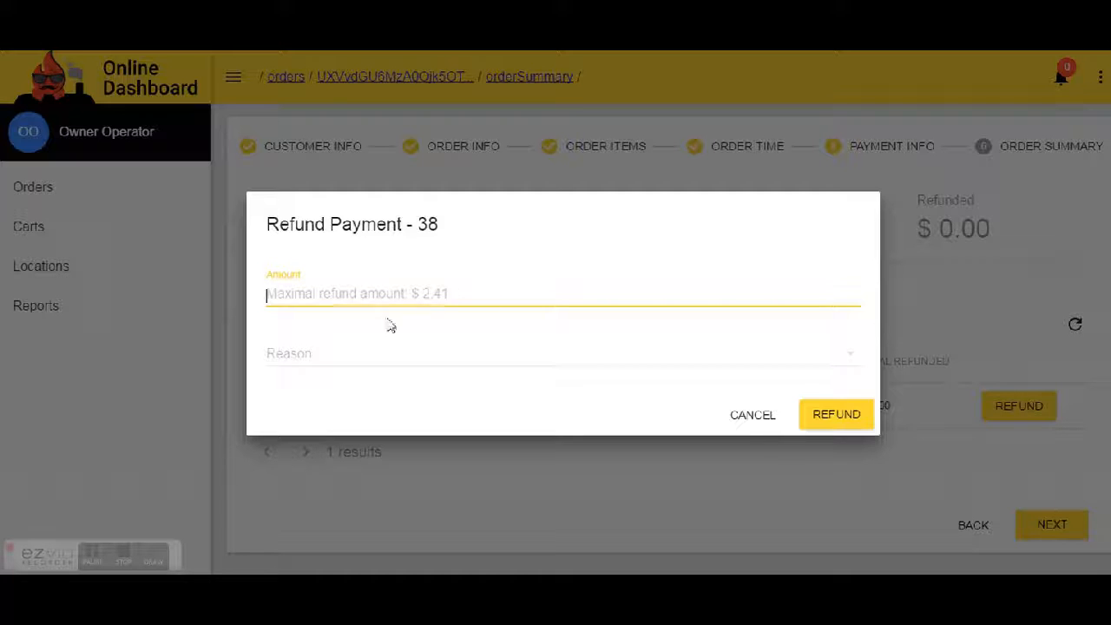
{"action": "left_click", "coordinate": [345, 352]}
{"action": "left_click", "coordinate": [309, 399]}
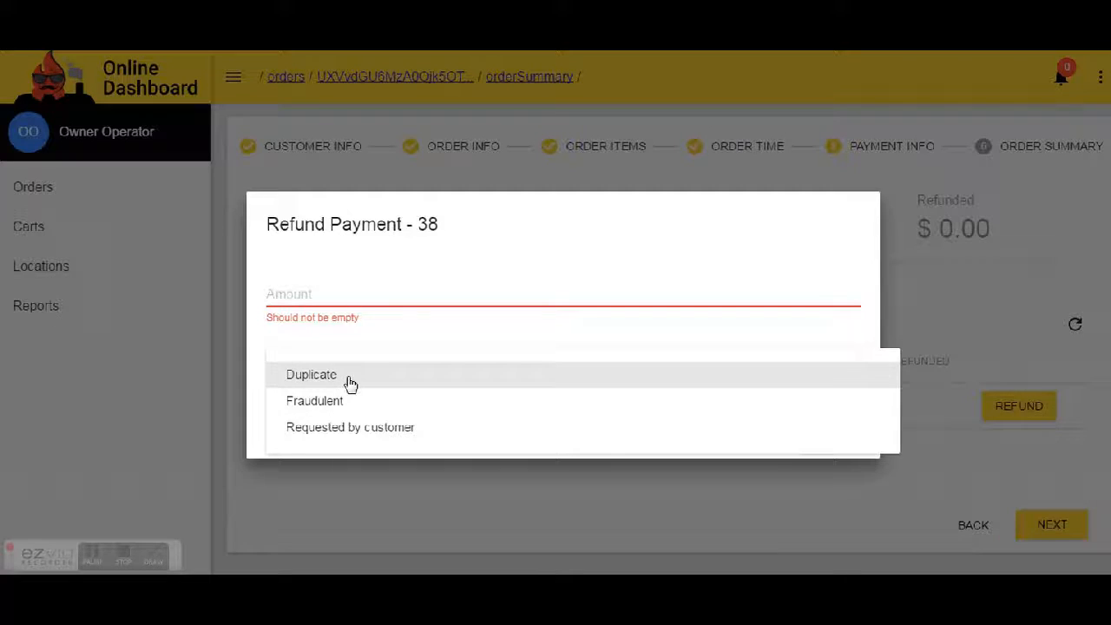
{"action": "left_click", "coordinate": [350, 384]}
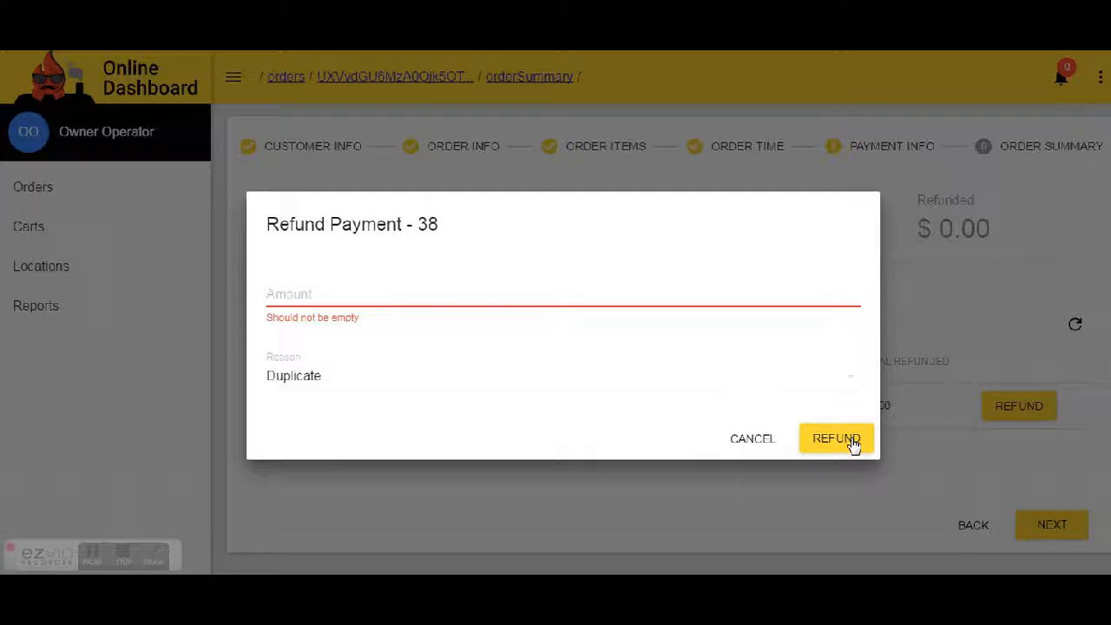
{"action": "left_click", "coordinate": [752, 439]}
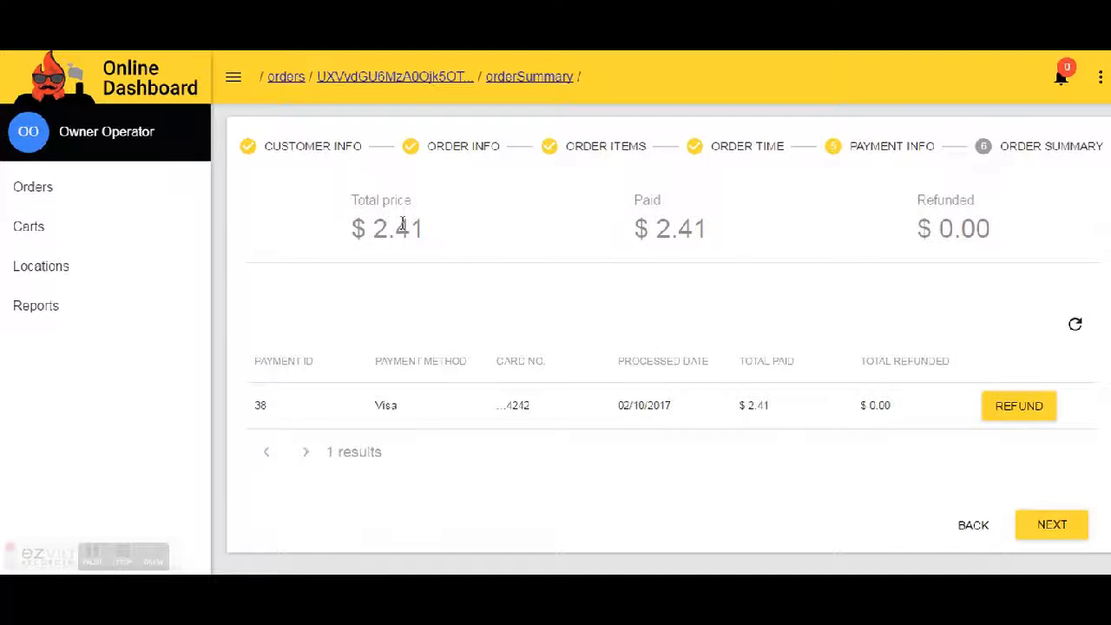
{"action": "left_click", "coordinate": [38, 184]}
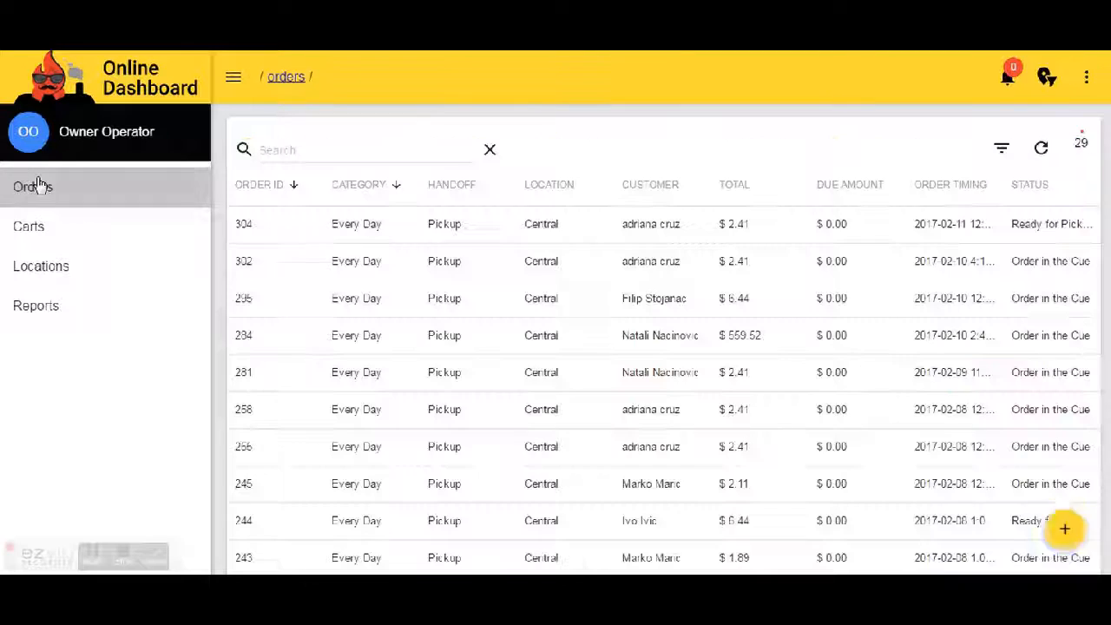